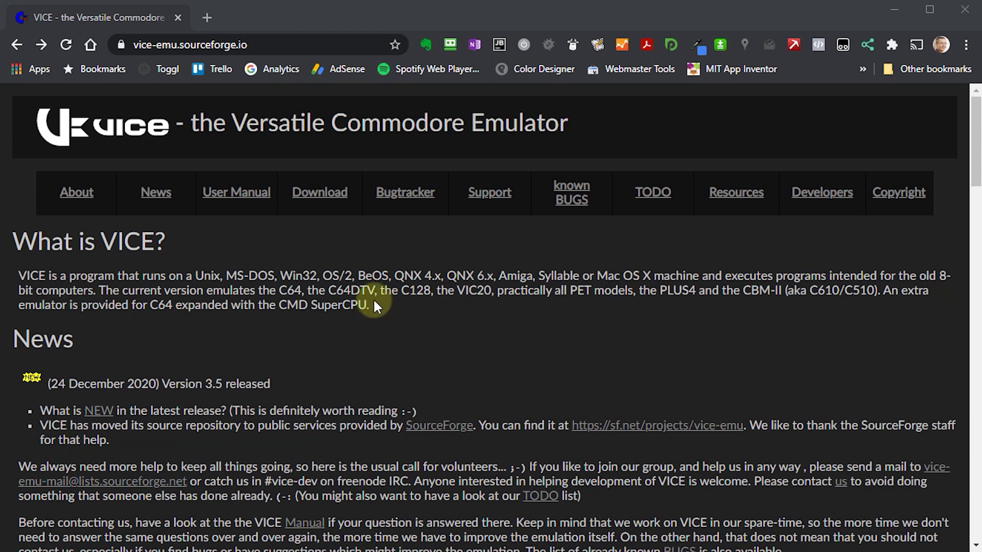
# Download the Windows build of VICE 3.5 and save GTK3VICE-3.5-win64.7z in the Emulation\C64 folder
pyautogui.click(324, 196)
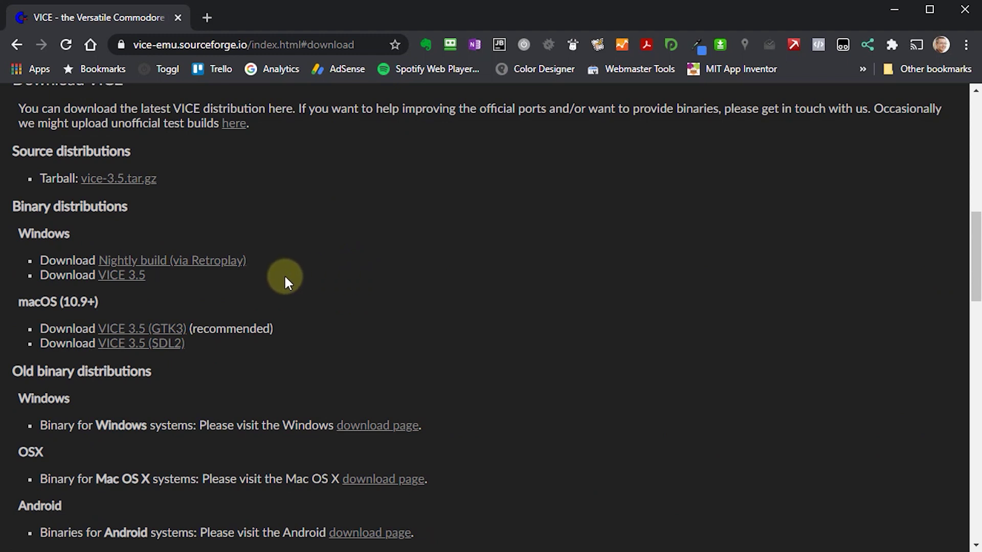
pyautogui.click(137, 281)
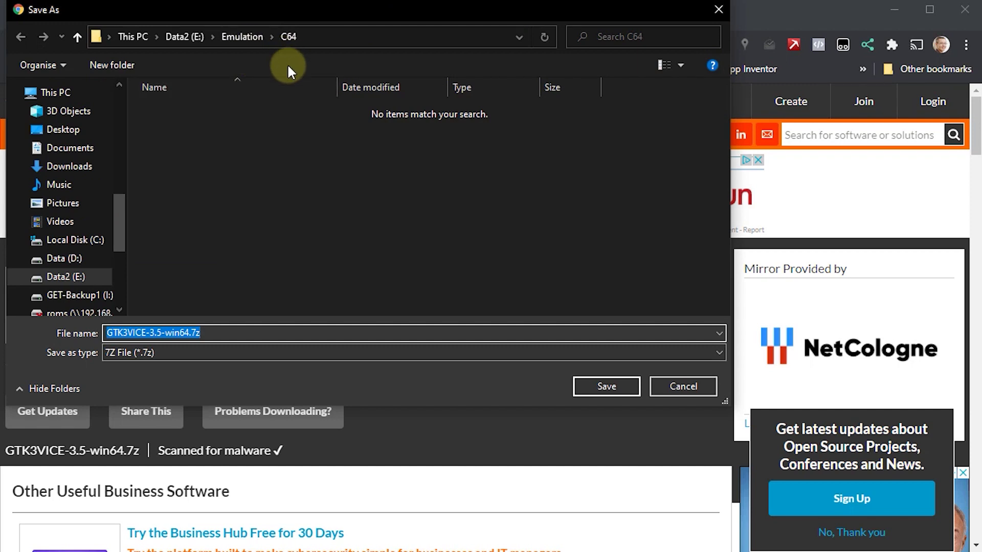
pyautogui.click(597, 385)
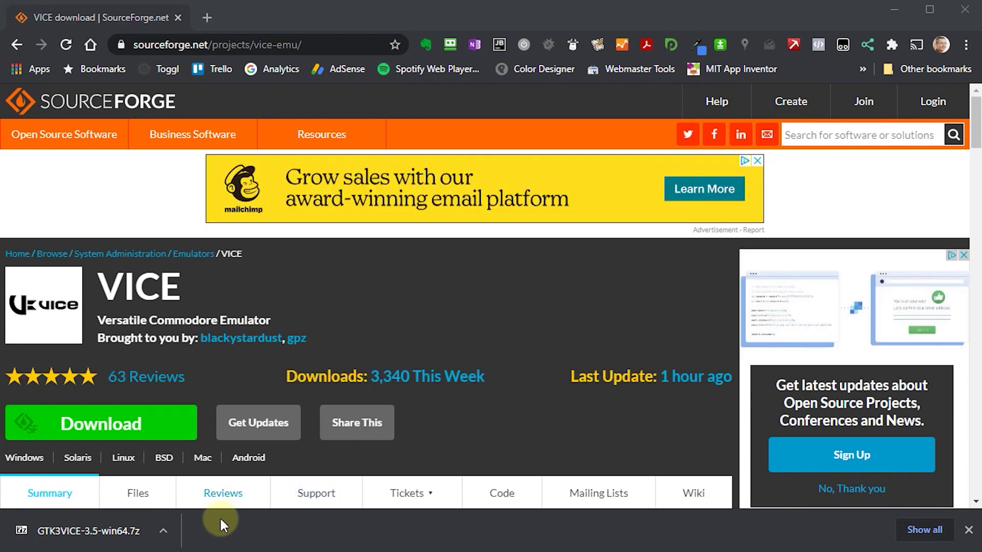
# Extract the GTK3VICE-3.5-win64 folder from the downloaded 7z archive into the C64 folder
pyautogui.click(164, 531)
pyautogui.click(235, 548)
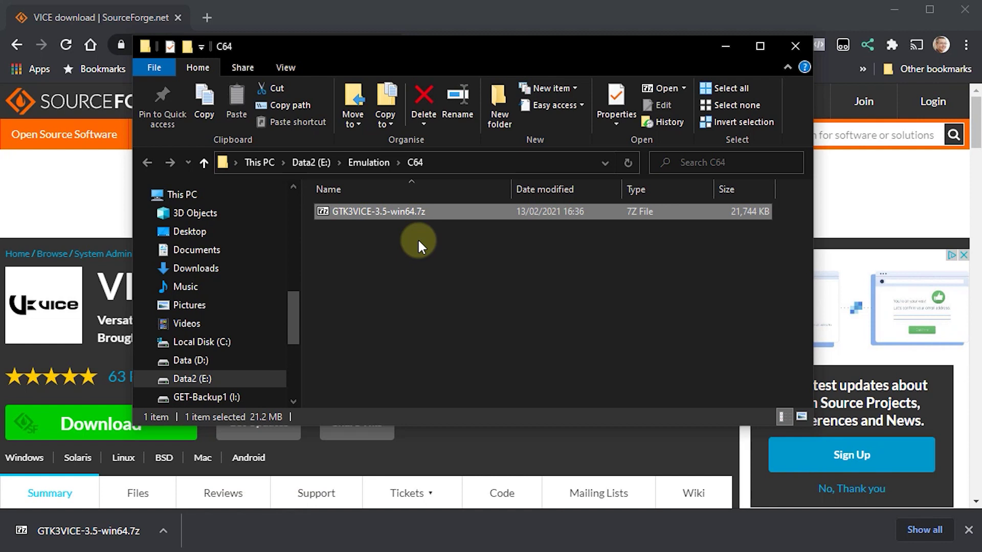
pyautogui.doubleClick(364, 214)
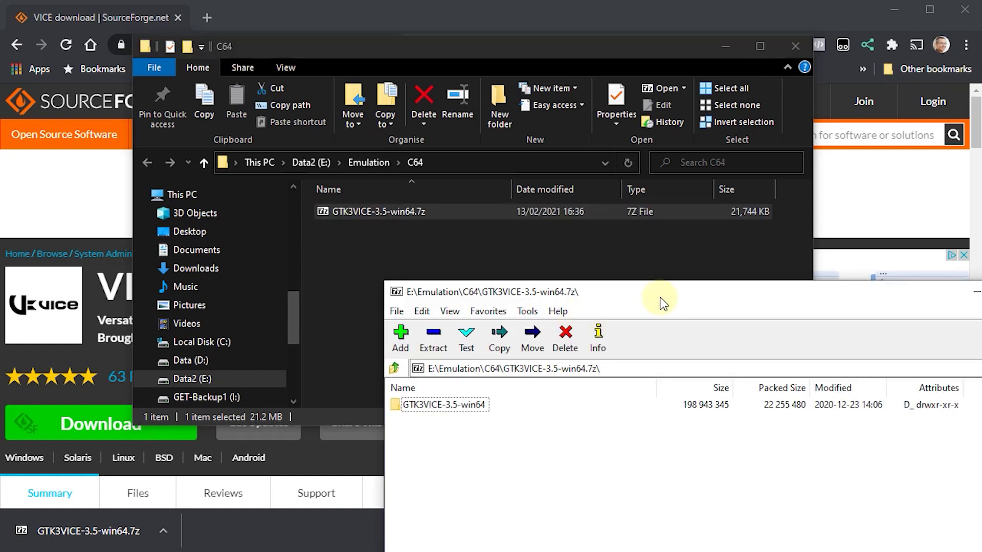
pyautogui.moveTo(660, 297); pyautogui.dragTo(690, 233)
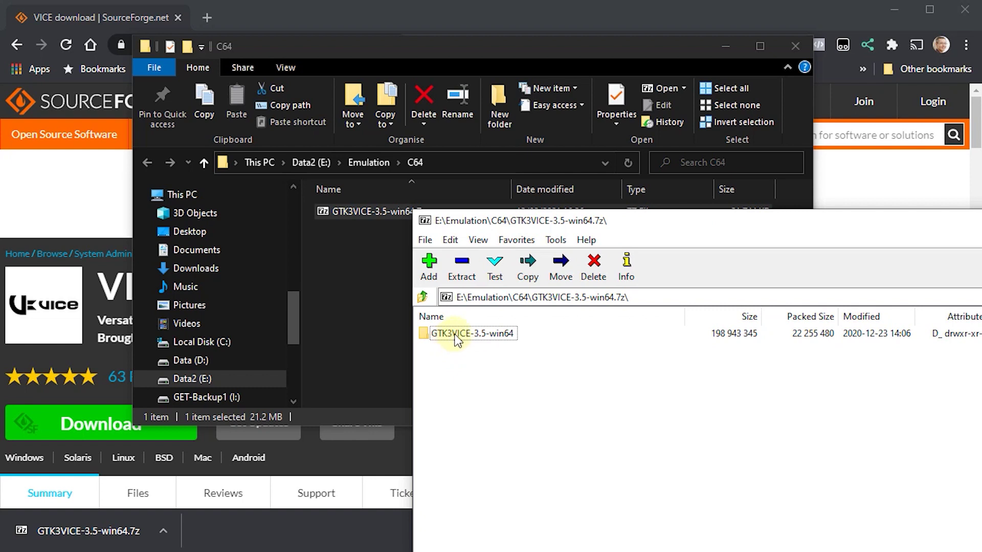
pyautogui.moveTo(457, 338); pyautogui.dragTo(400, 308)
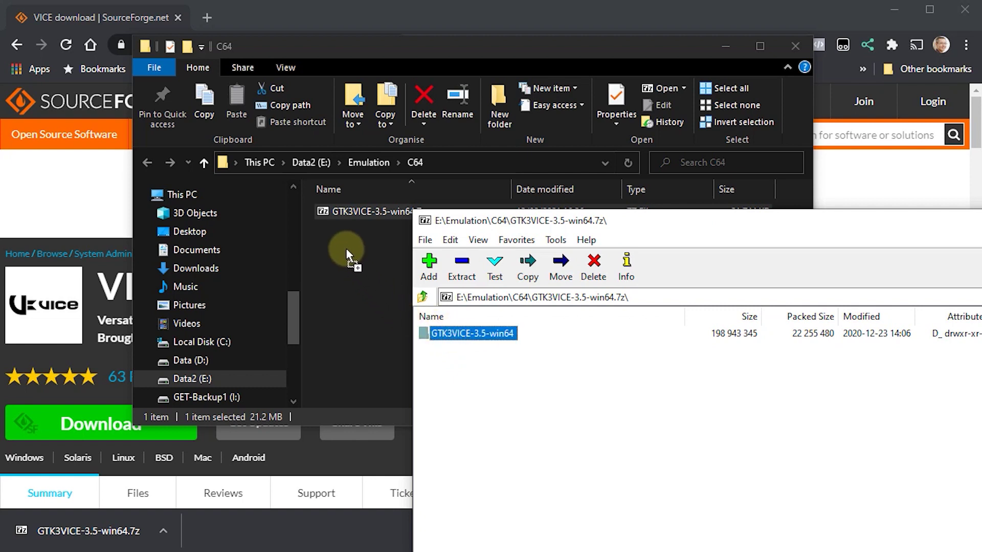
pyautogui.moveTo(339, 238); pyautogui.dragTo(339, 238)
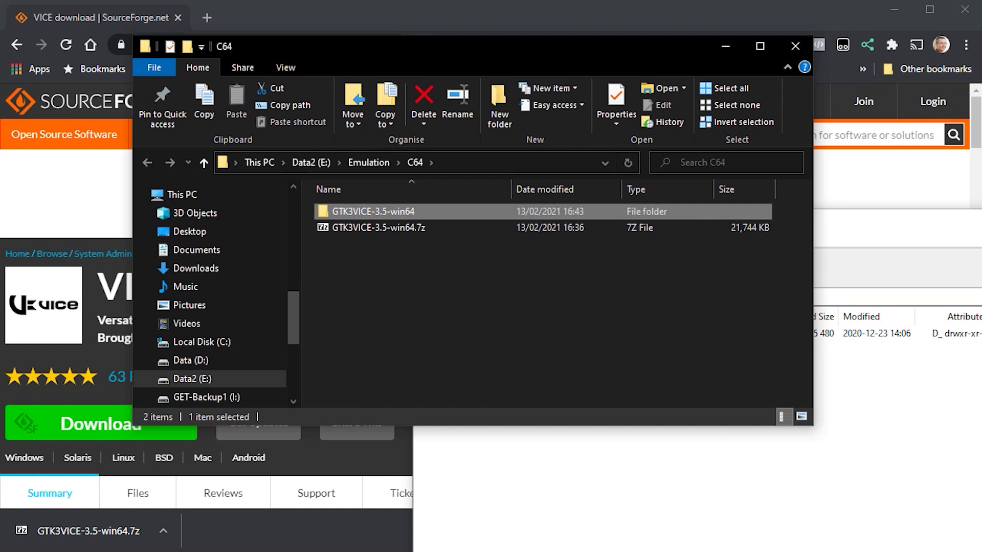
pyautogui.click(397, 268)
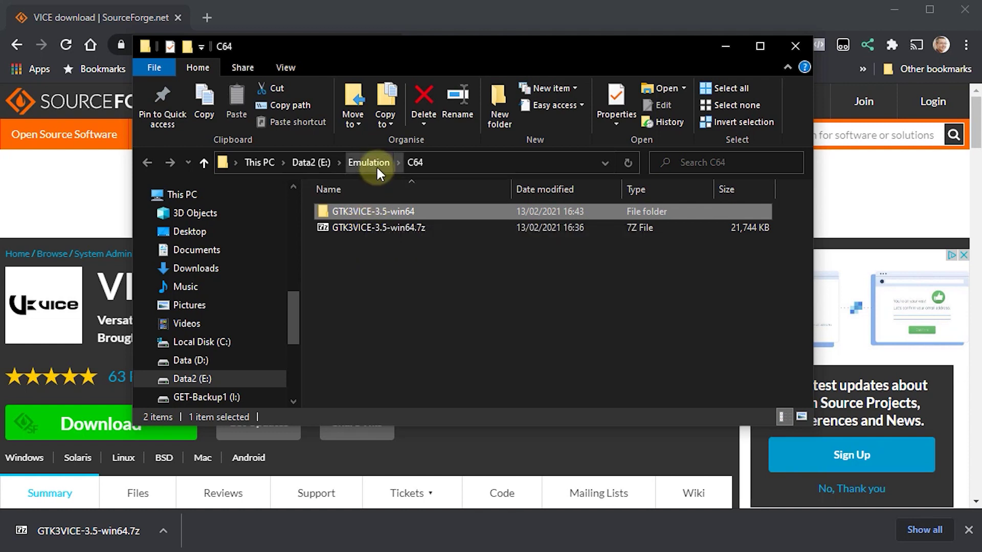
# Launch the C64 emulator x64sc.exe from the bin folder of GTK3VICE-3.5-win64
pyautogui.doubleClick(357, 212)
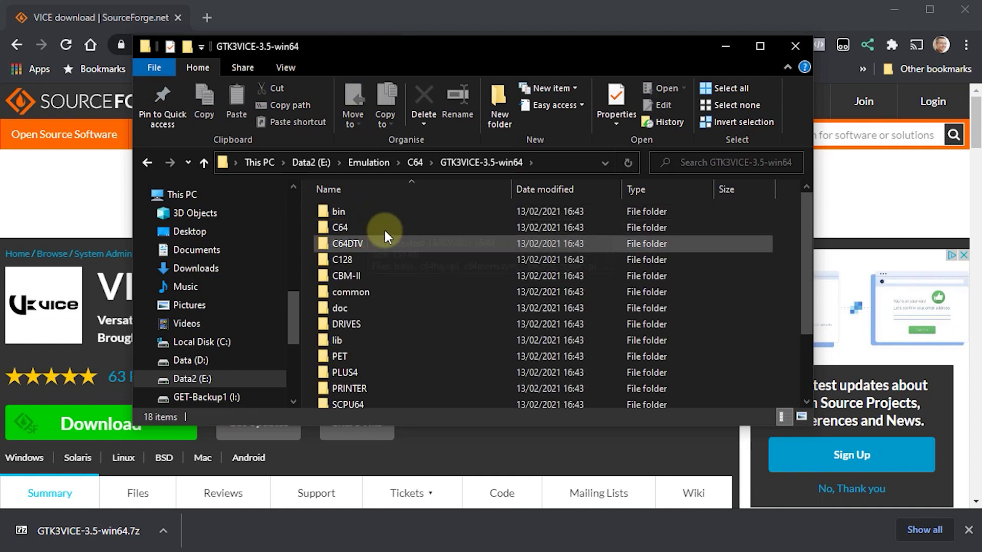
pyautogui.doubleClick(348, 210)
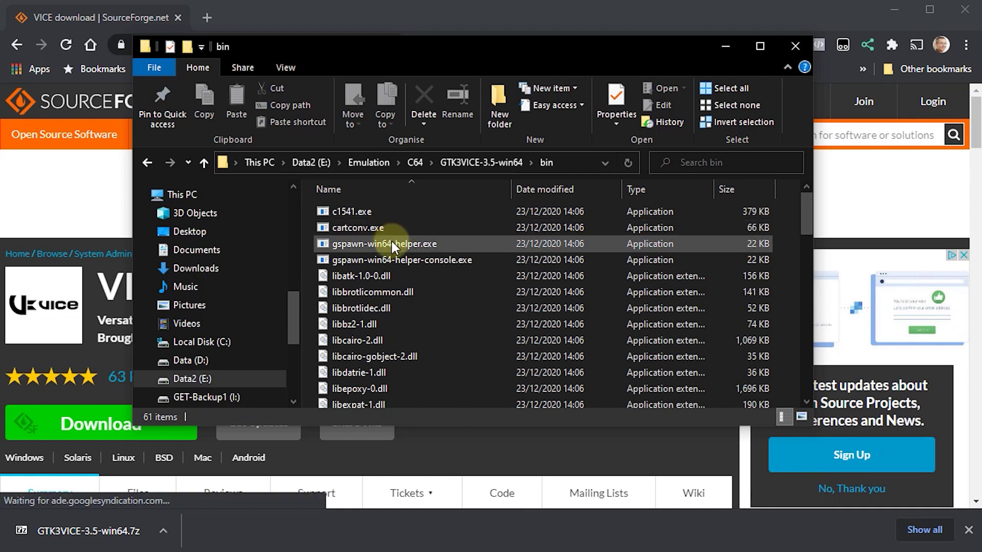
pyautogui.scroll(-16, 403, 287)
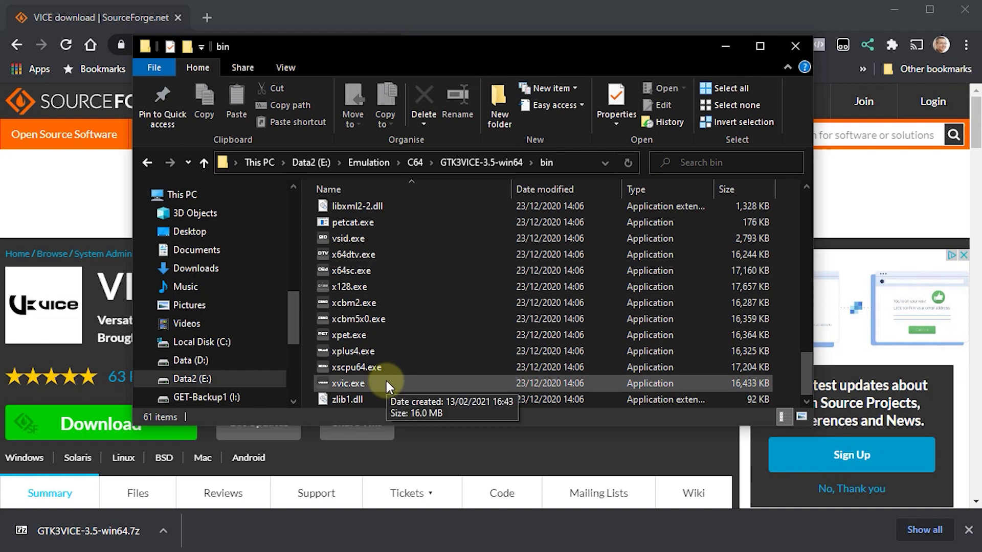
pyautogui.doubleClick(378, 270)
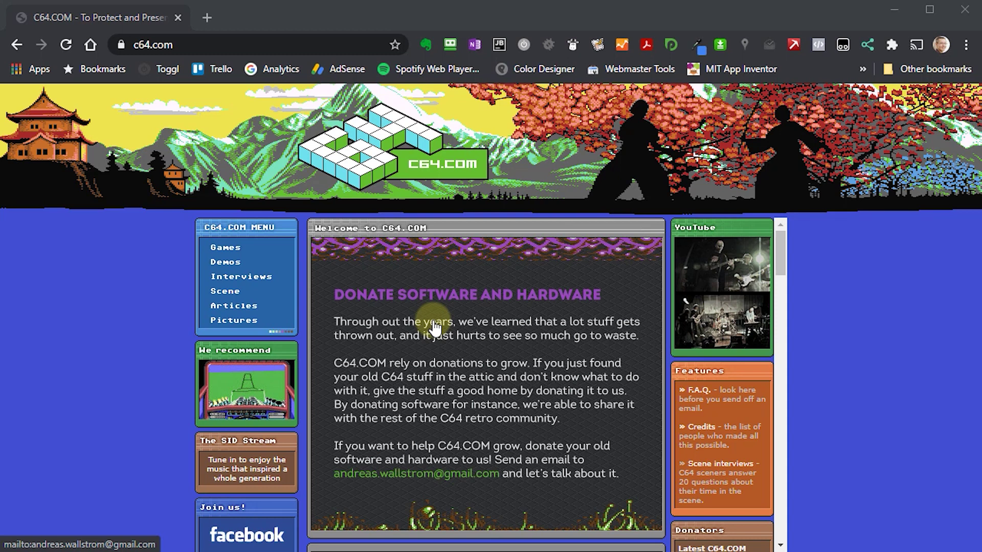
# On C64.COM, browse the games starting with U and start downloading Uridium (Hewson 1986)
pyautogui.click(234, 252)
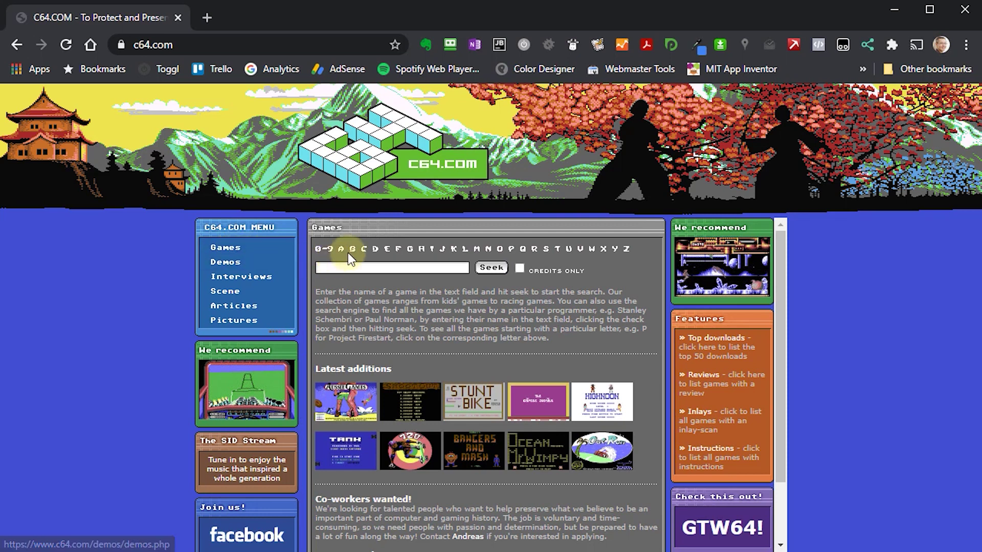
pyautogui.click(570, 257)
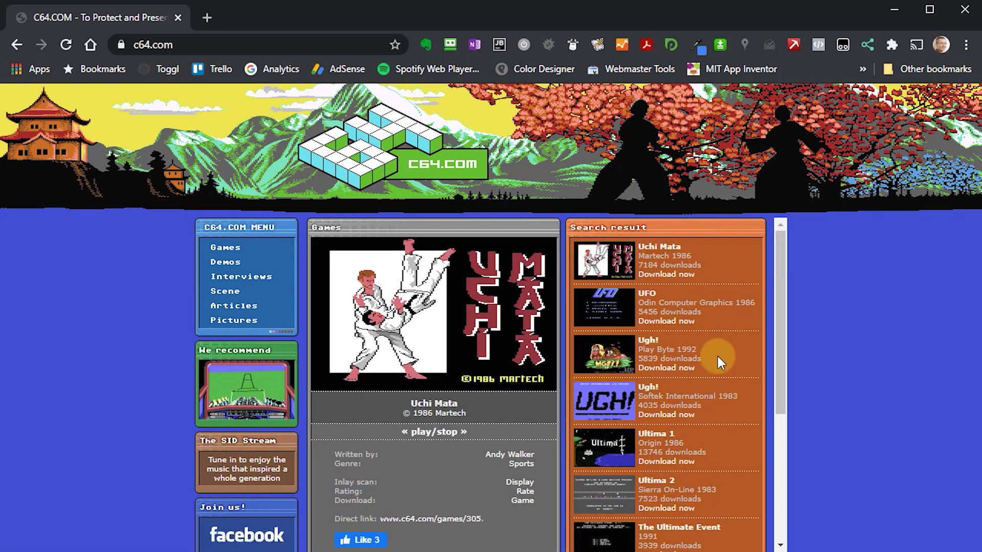
pyautogui.scroll(-5, 716, 356)
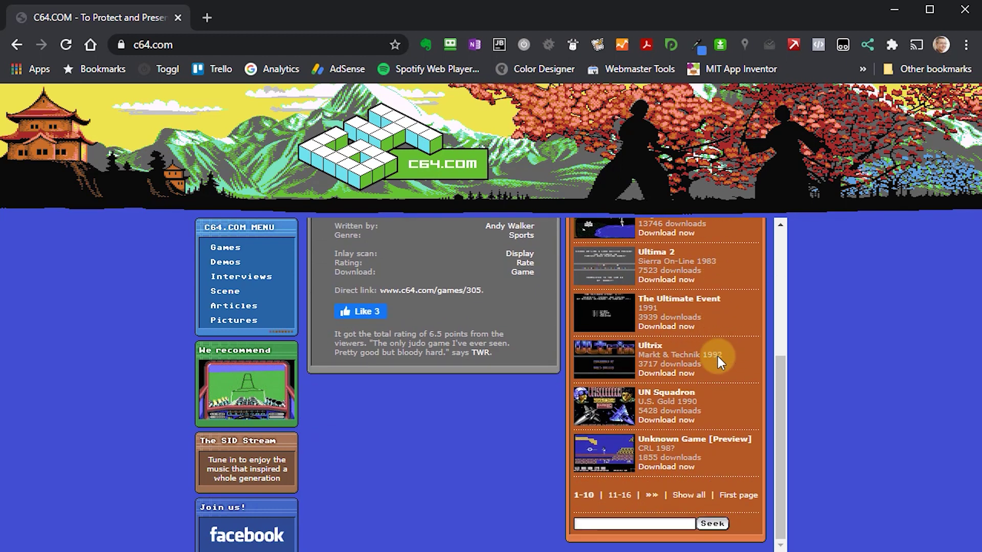
pyautogui.click(620, 495)
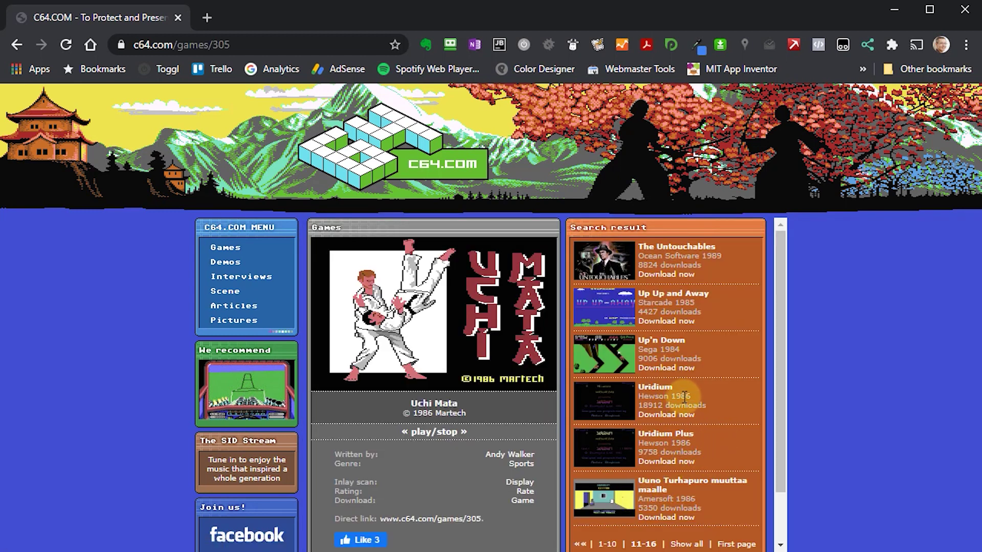
pyautogui.click(665, 417)
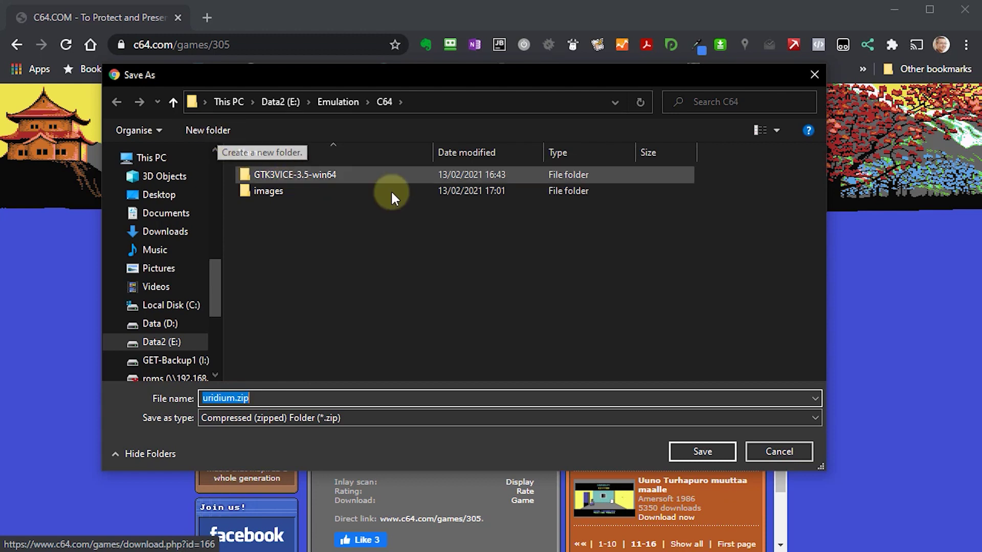
# Create a folder named Games inside the C64 folder and open it as the save location
pyautogui.click(218, 130)
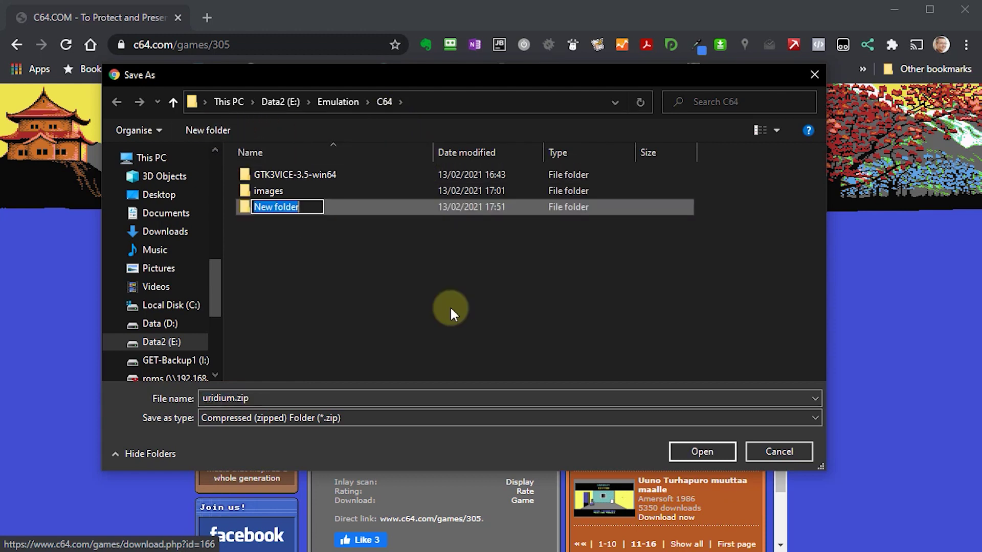
pyautogui.write('Games')
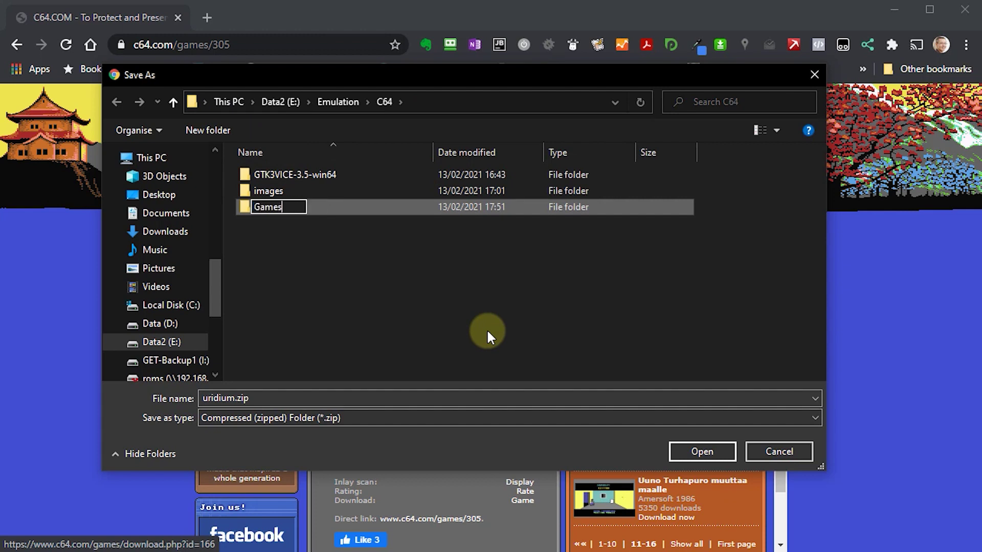
pyautogui.press('Return')
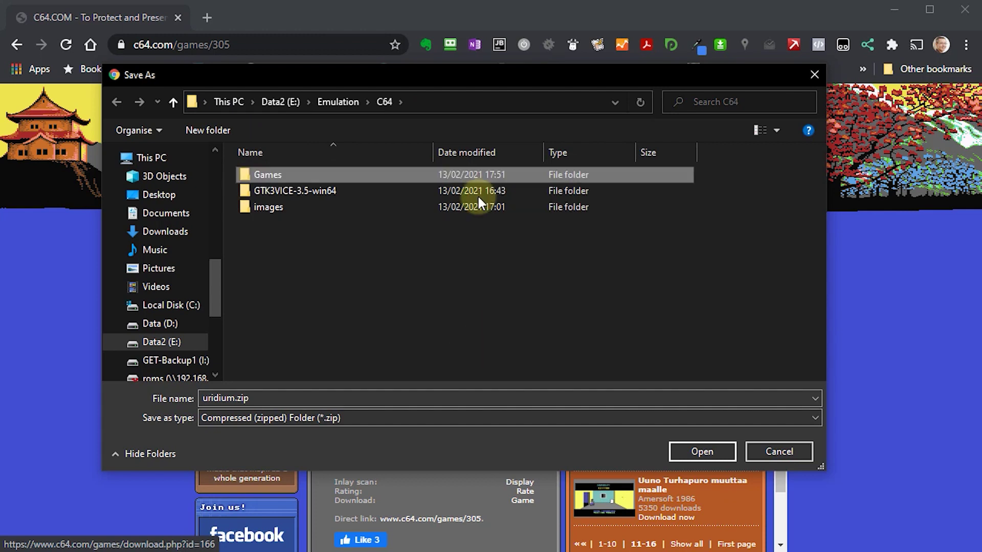
pyautogui.doubleClick(250, 174)
# Create a Zips subfolder inside Games and save uridium.zip in it
pyautogui.click(220, 131)
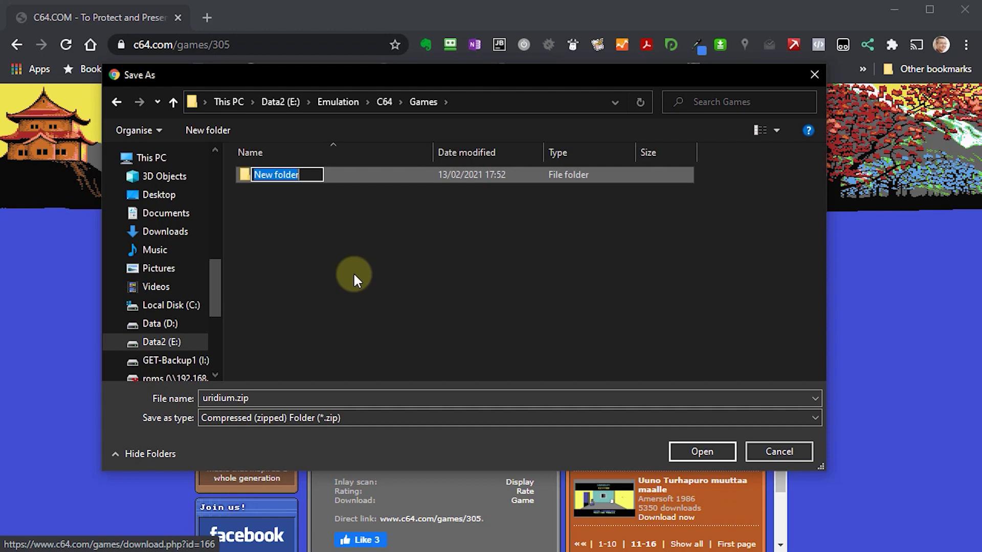
pyautogui.write('Zips')
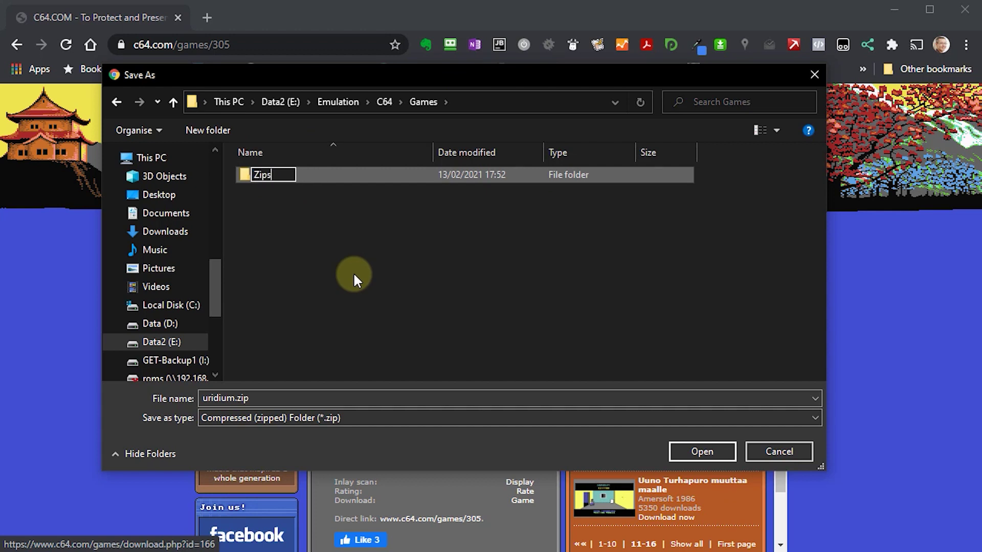
pyautogui.click(310, 231)
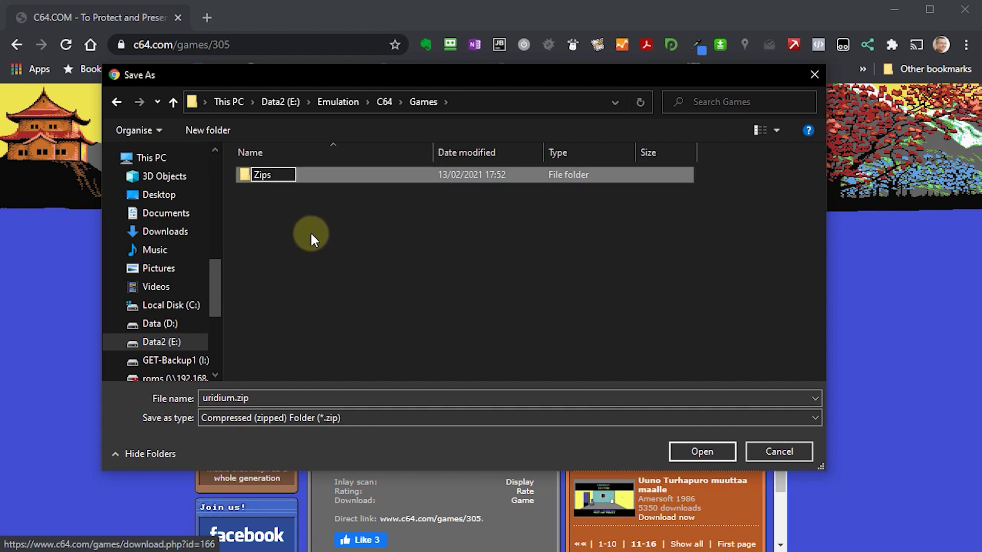
pyautogui.doubleClick(248, 177)
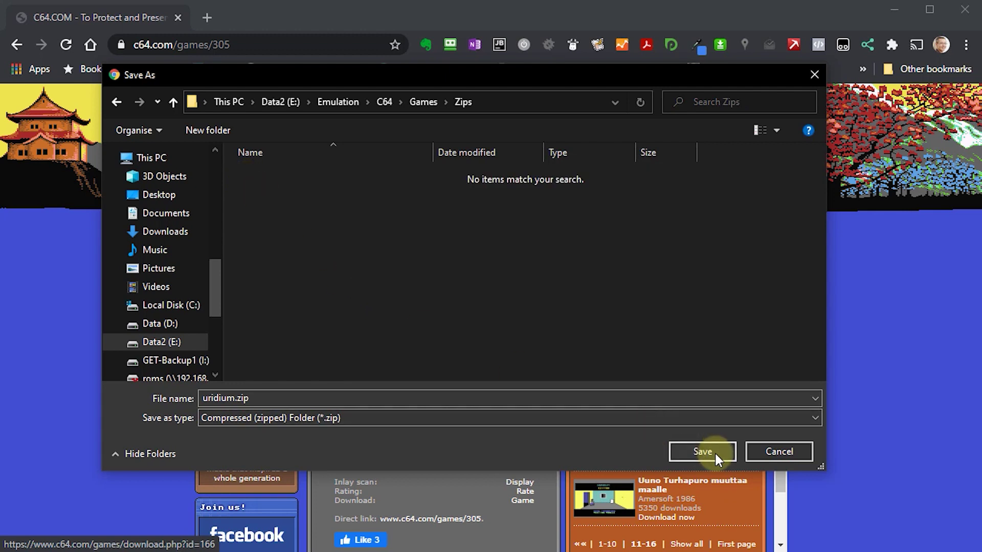
pyautogui.click(707, 452)
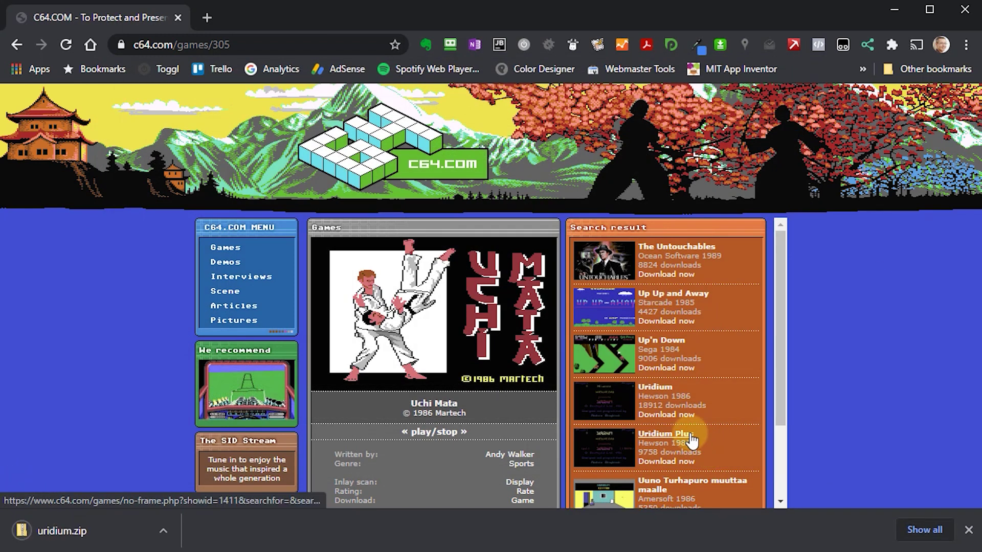
# Extract Uridium.d64 from the downloaded uridium.zip into the Games folder and open that folder
pyautogui.click(163, 531)
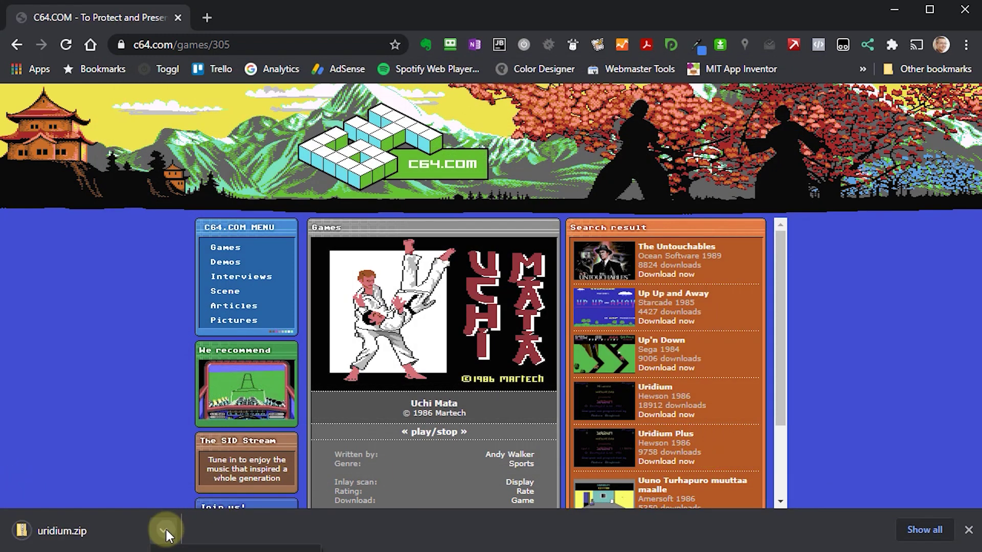
pyautogui.click(194, 507)
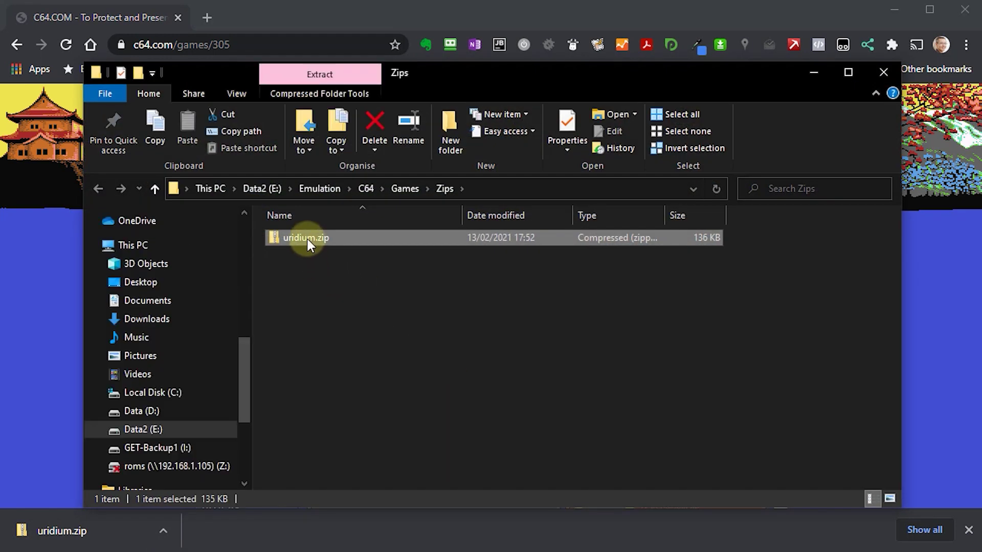
pyautogui.doubleClick(305, 237)
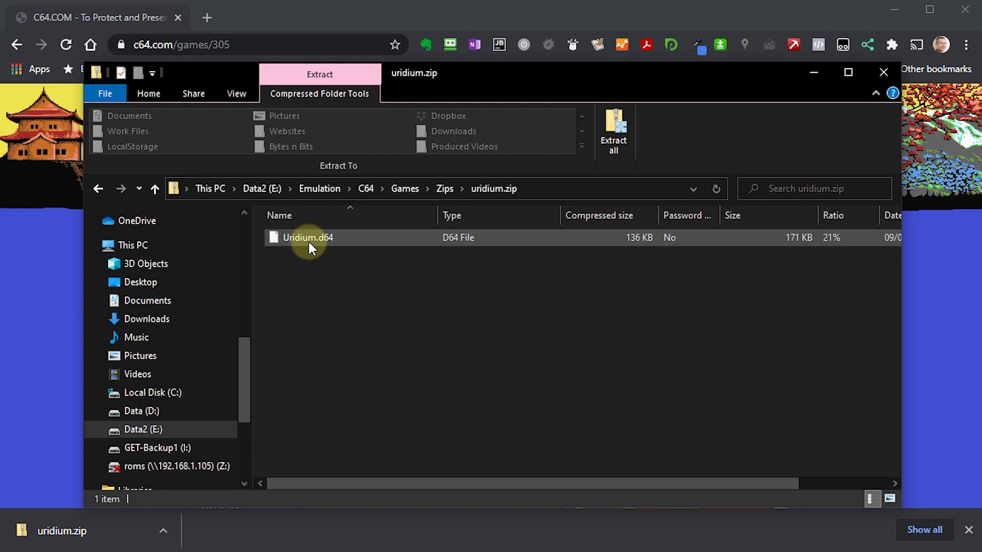
pyautogui.moveTo(303, 239); pyautogui.dragTo(400, 186)
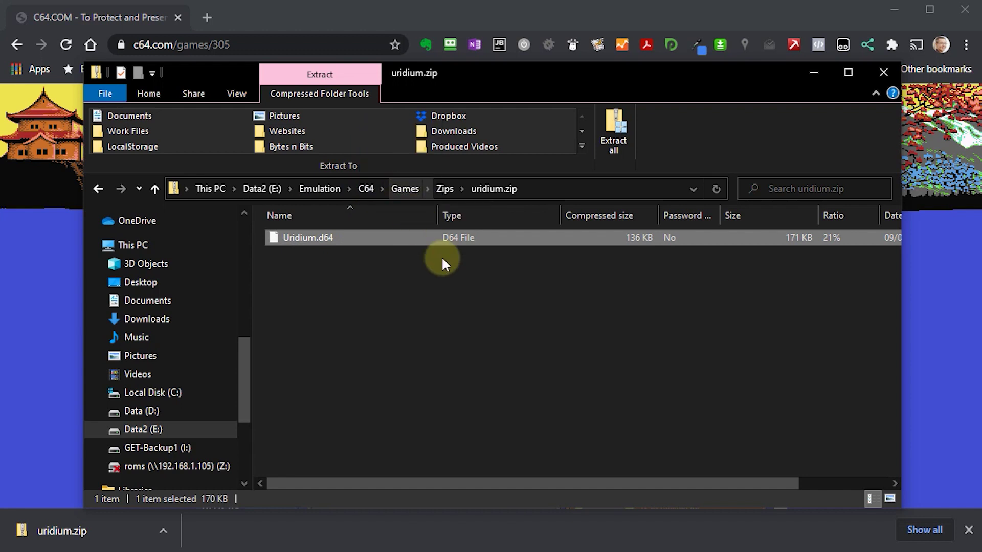
pyautogui.click(405, 189)
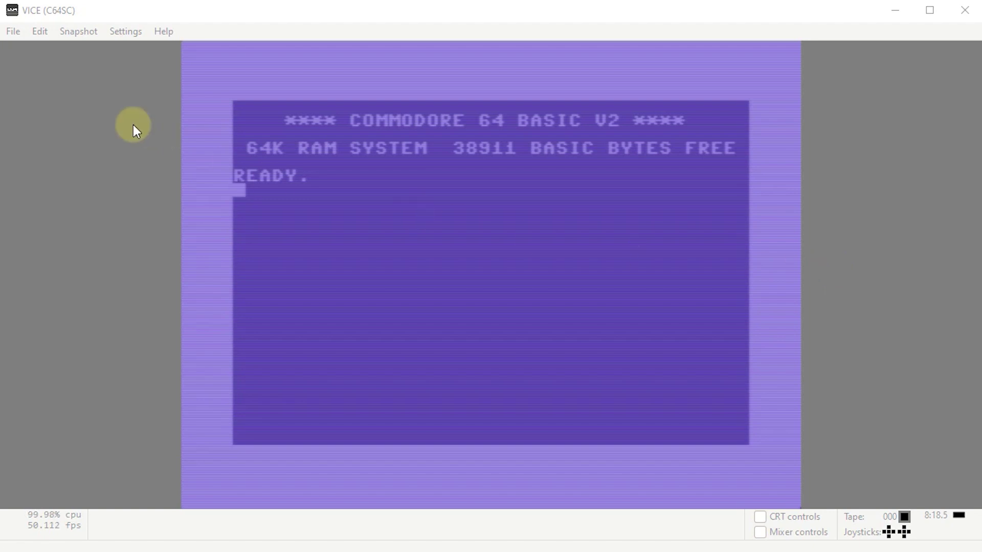
# Smart-attach Uridium.d64 from the Games folder and autostart it
pyautogui.click(15, 32)
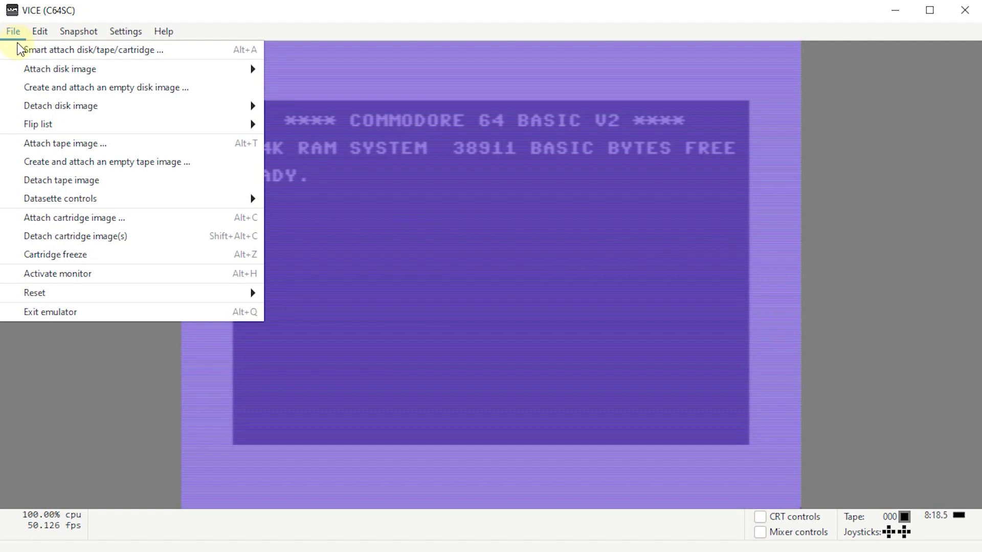
pyautogui.click(90, 51)
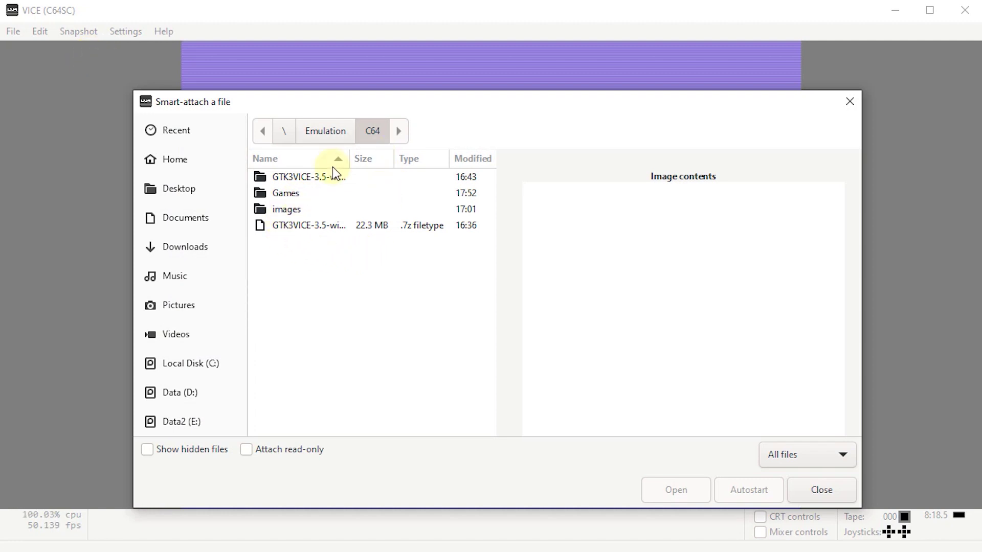
pyautogui.doubleClick(287, 194)
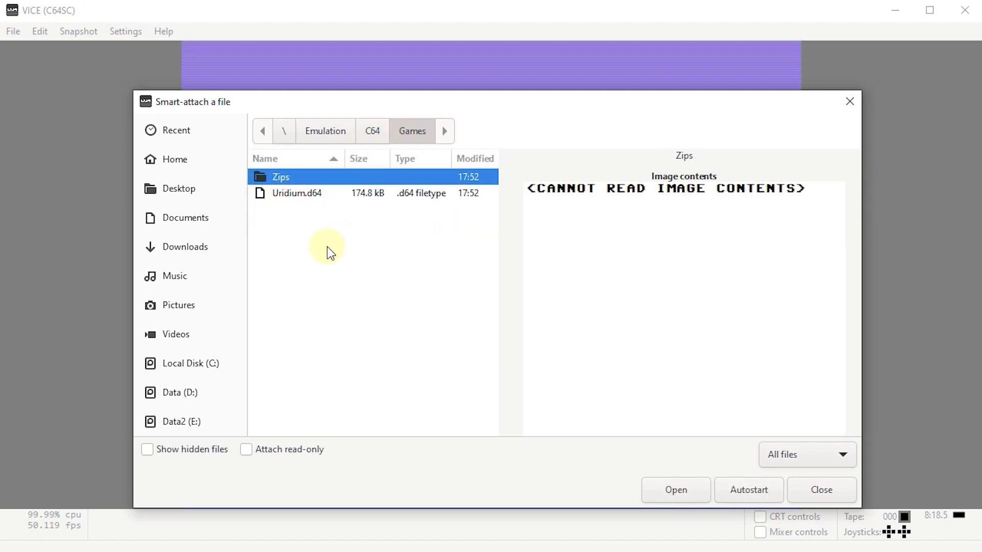
pyautogui.click(289, 195)
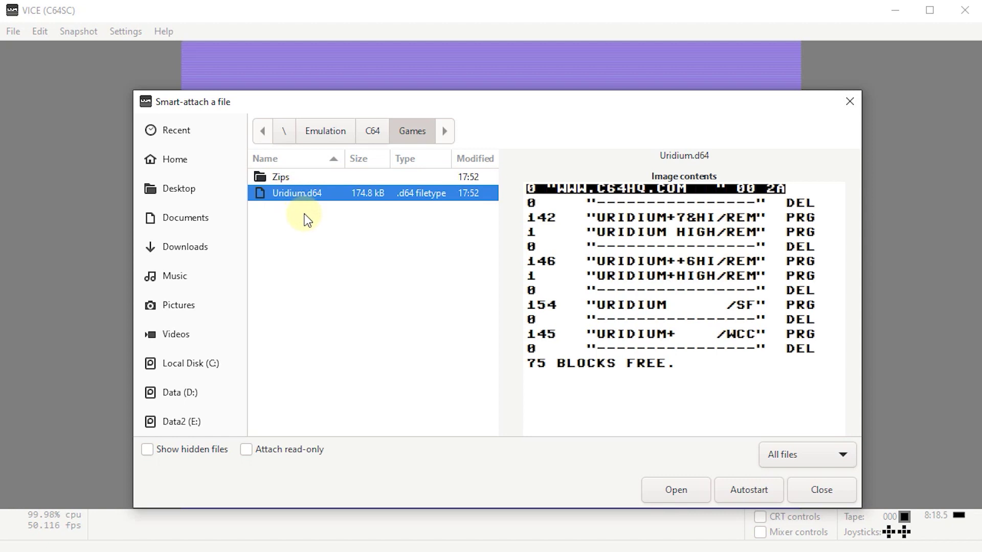
pyautogui.click(748, 492)
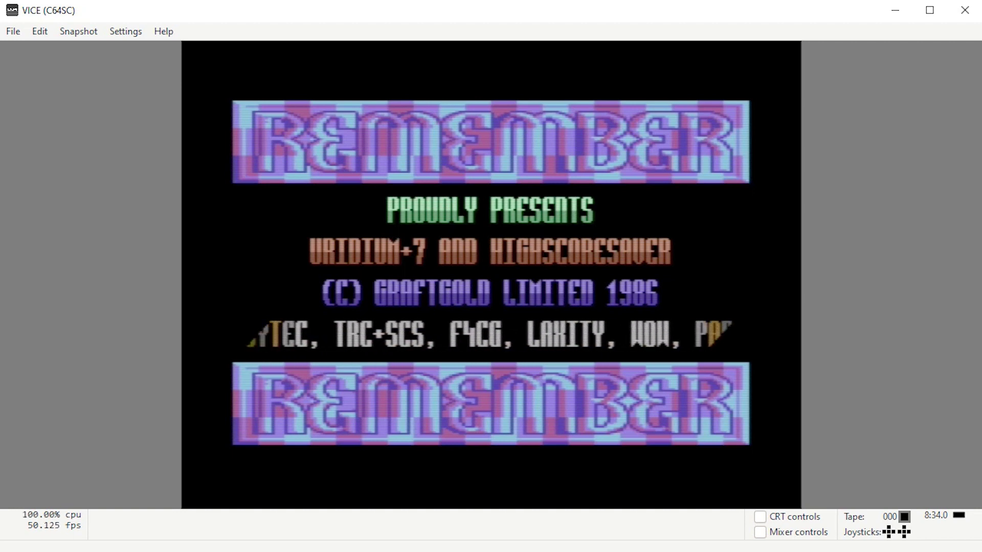
# Reset the emulated C64 and check the C64Keyboard_VICE_KB.png layout in the browser before returning to VICE
pyautogui.click(17, 35)
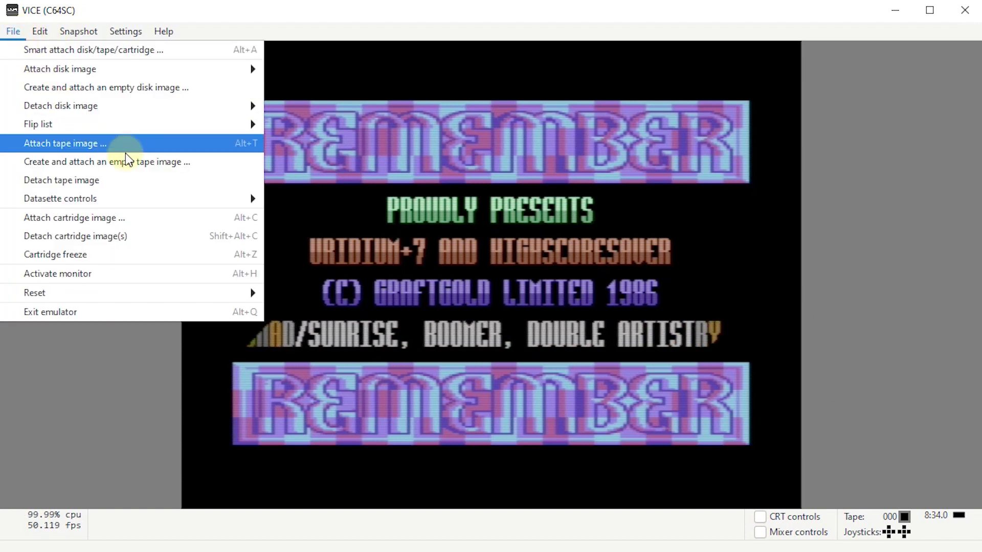
pyautogui.moveTo(149, 292)
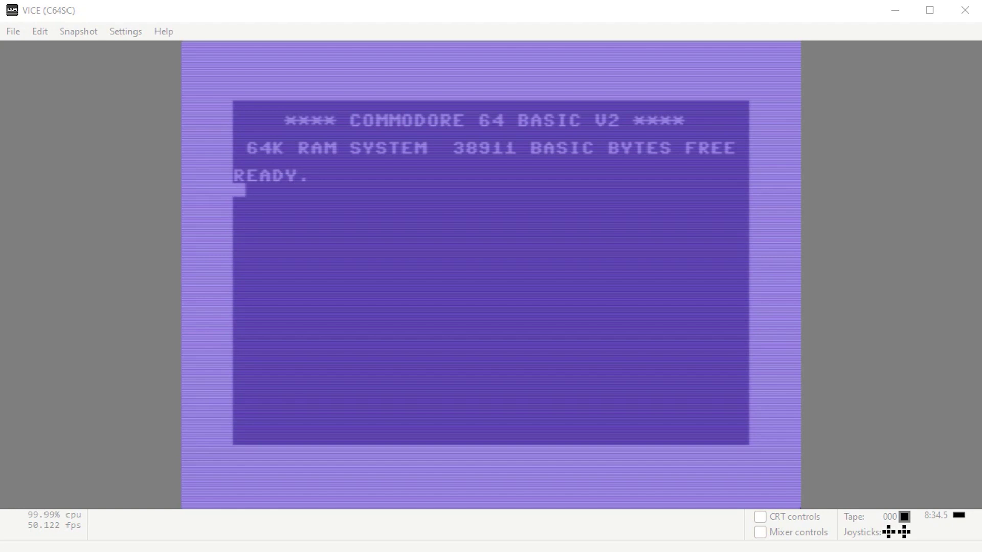
pyautogui.hotkey('alt', 'Tab')
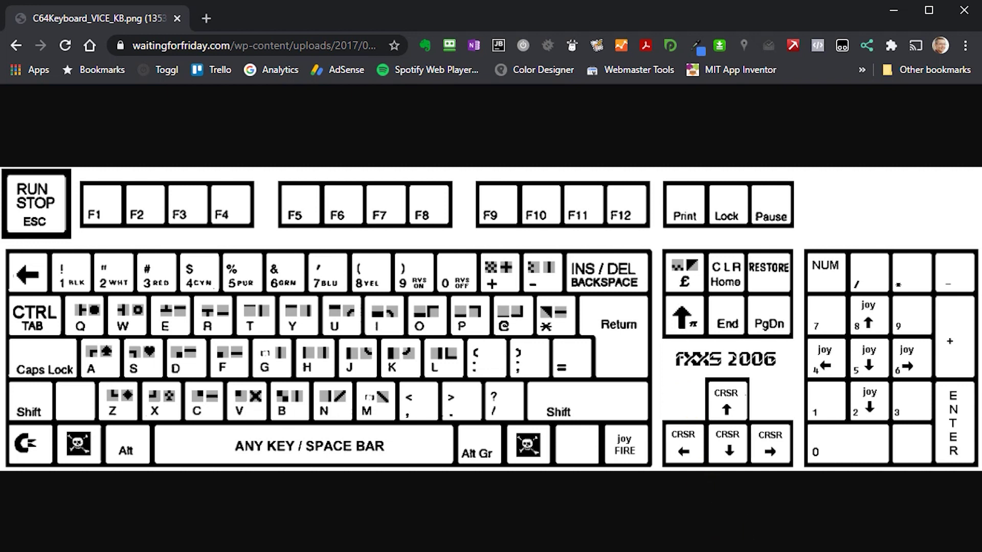
pyautogui.hotkey('alt', 'Tab')
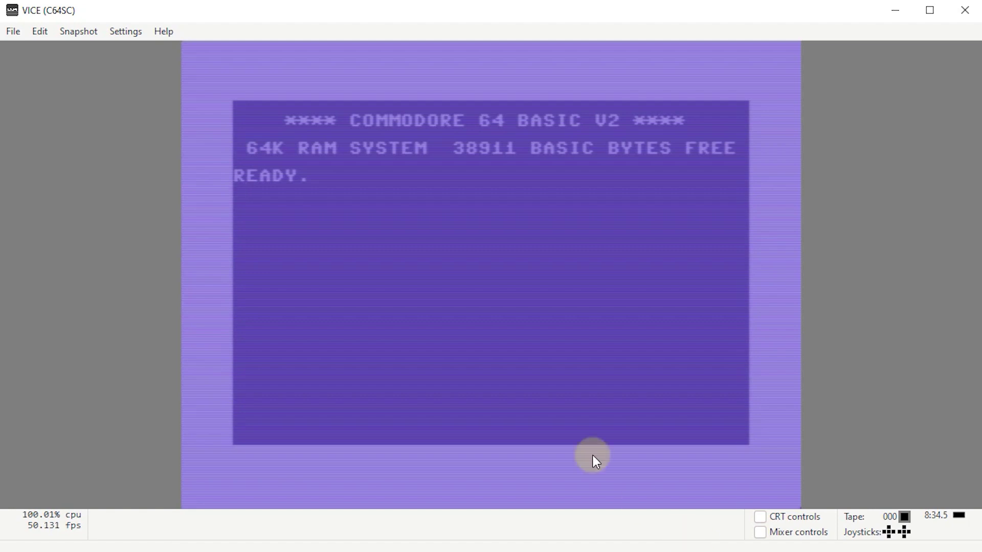
# Review the keyboard mapping settings under Input devices and the device choices for Joystick #2
pyautogui.click(123, 33)
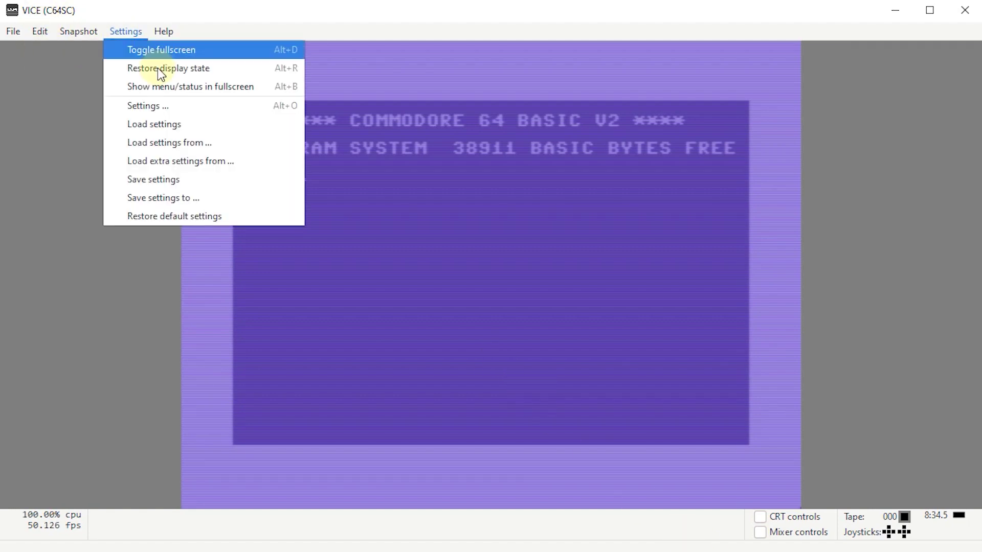
pyautogui.click(169, 107)
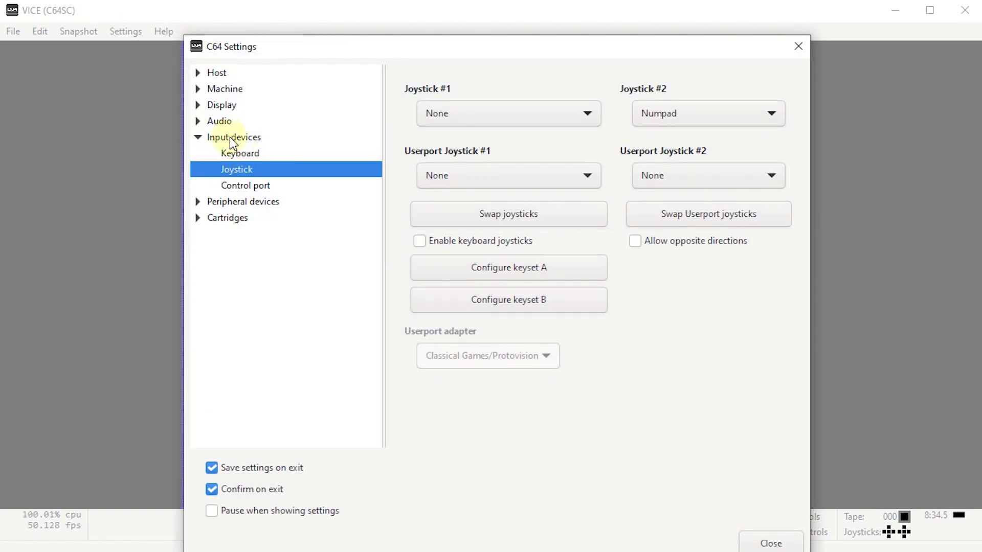
pyautogui.click(249, 154)
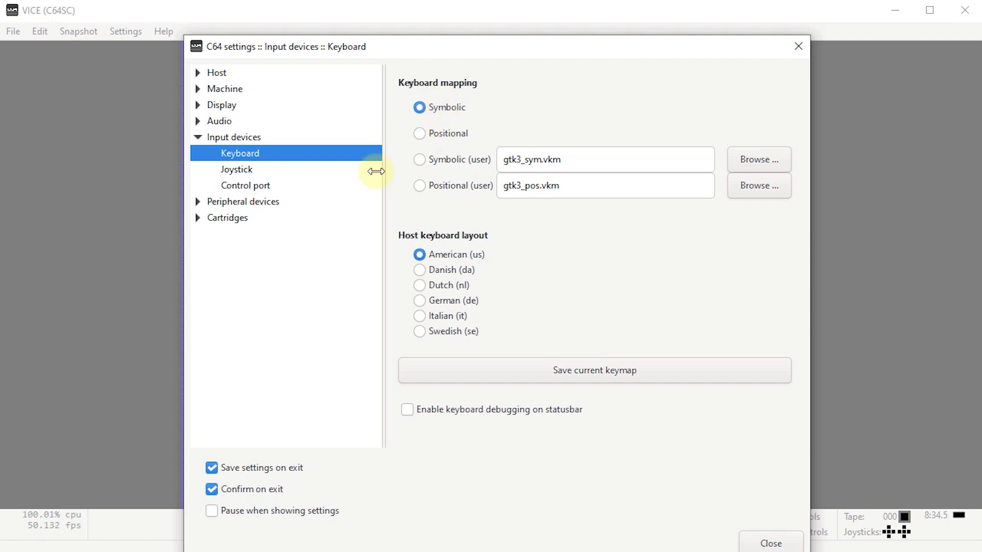
pyautogui.click(241, 171)
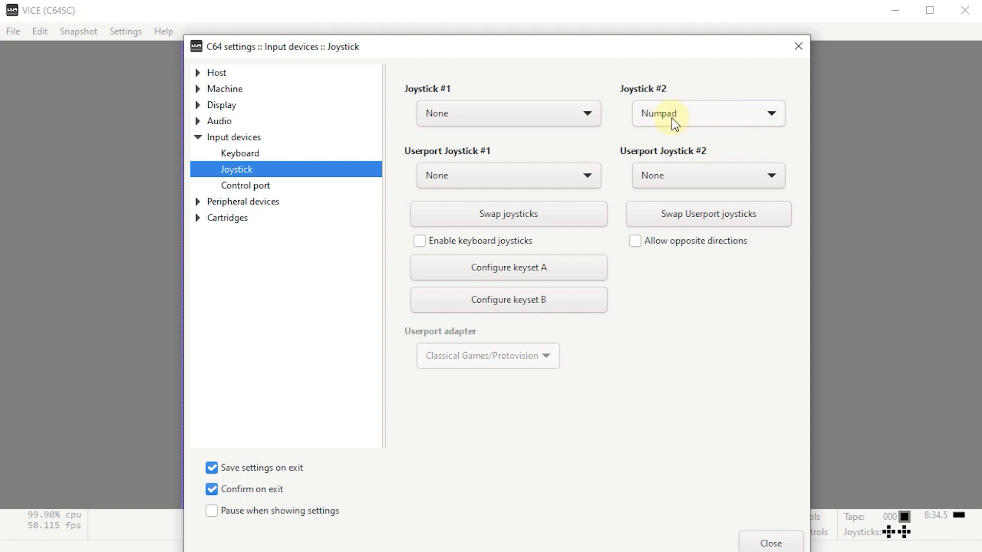
pyautogui.click(775, 121)
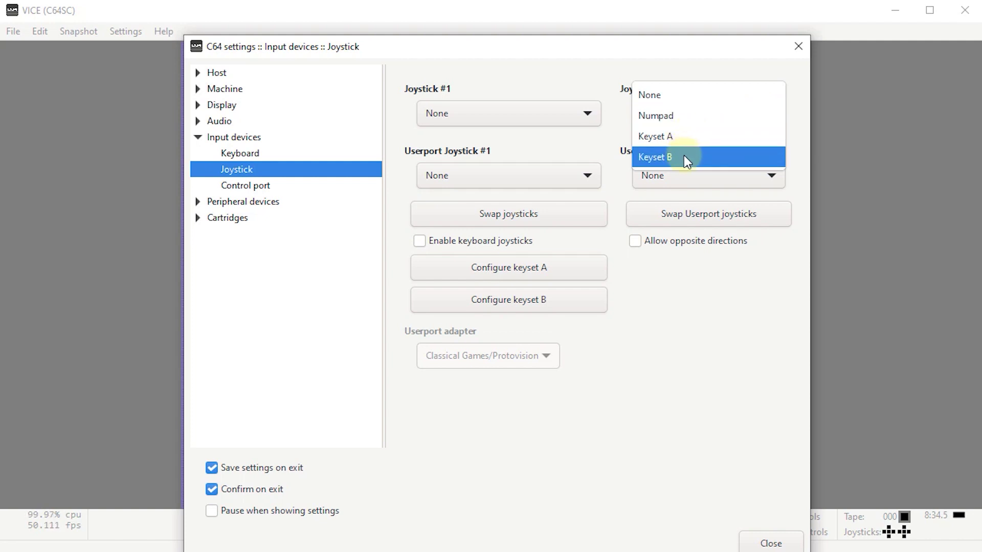
# View the keyset A configuration without changing it, recheck the Joystick #2 choices, and close the settings
pyautogui.click(569, 272)
pyautogui.click(569, 272)
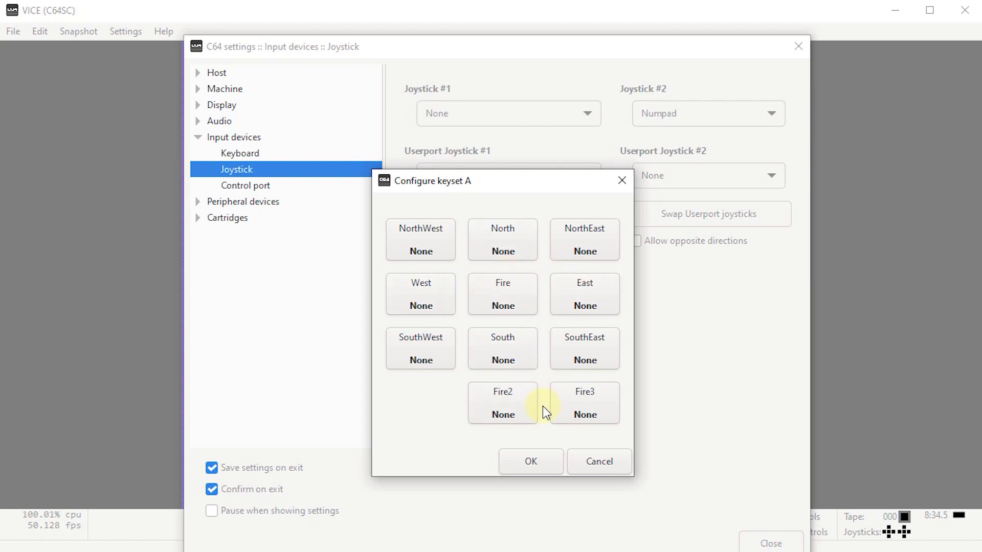
pyautogui.click(599, 460)
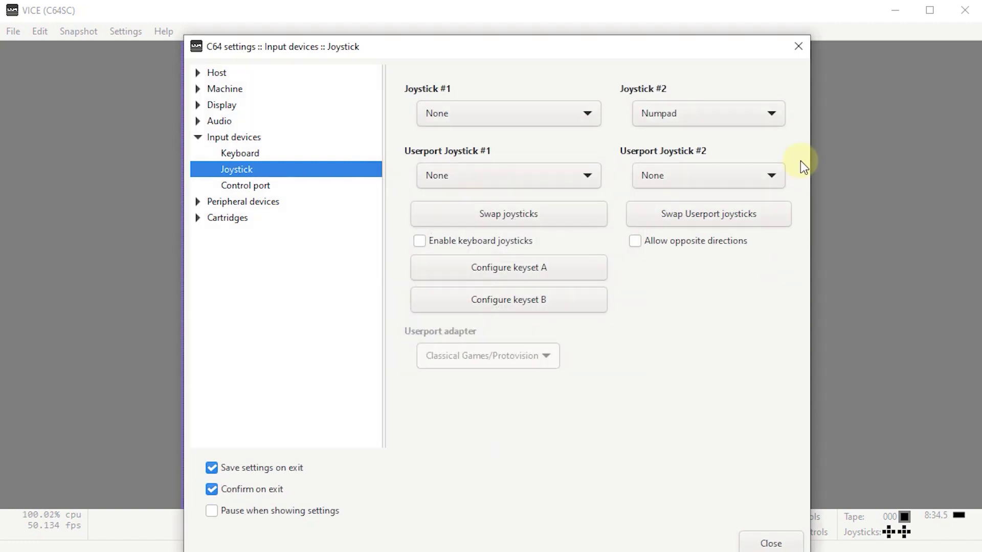
pyautogui.click(772, 115)
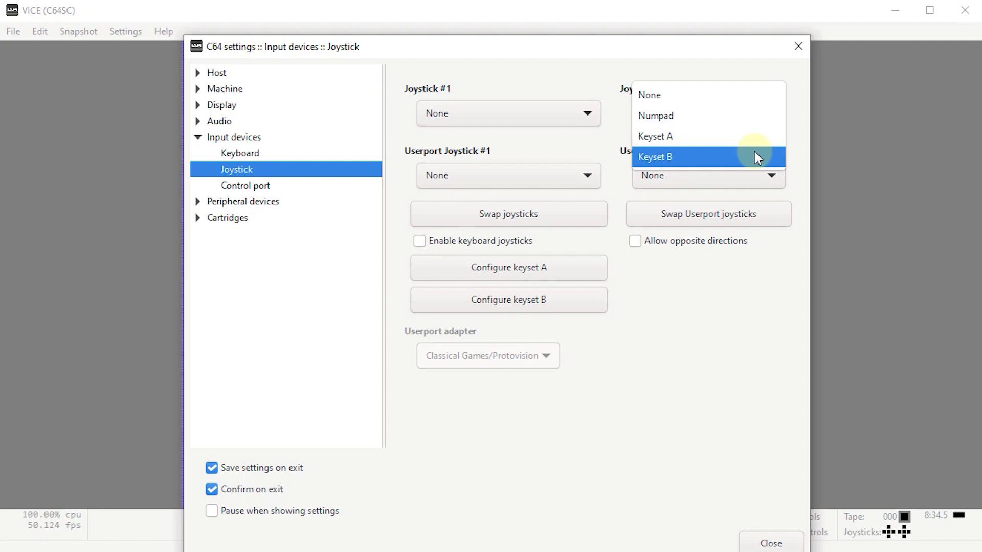
pyautogui.click(800, 50)
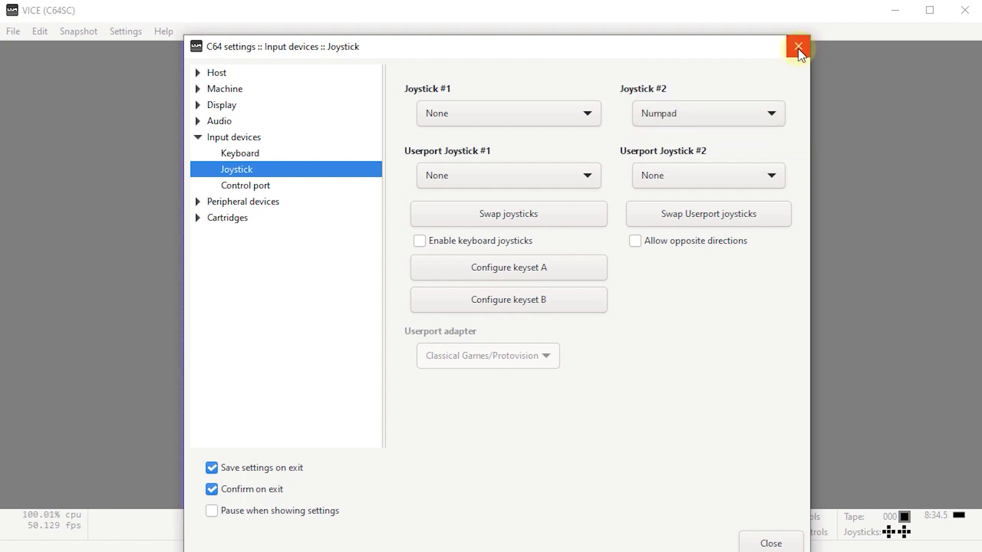
pyautogui.click(795, 48)
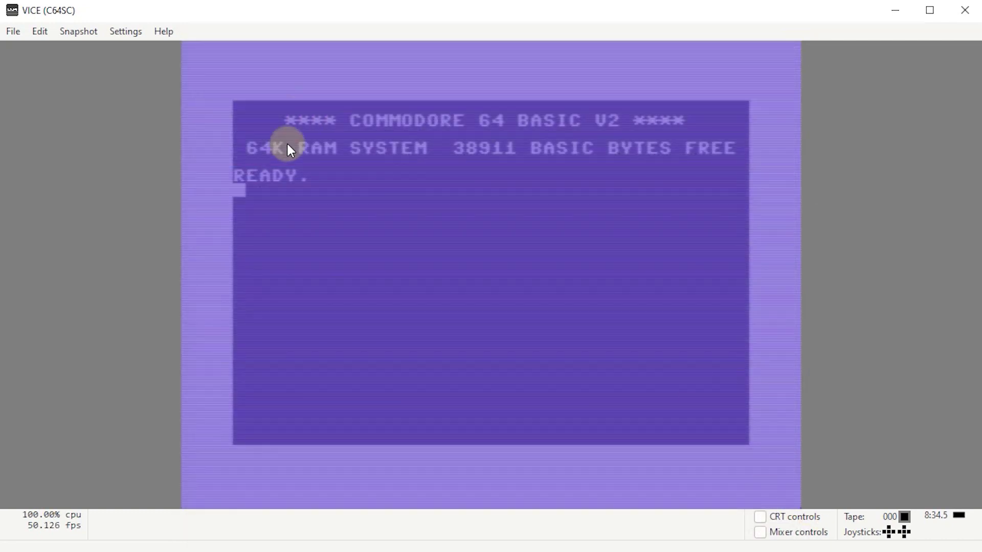
# Exit the emulator and relaunch it from x64sc.exe in the GTK3VICE-3.5-win64 bin folder
pyautogui.click(973, 14)
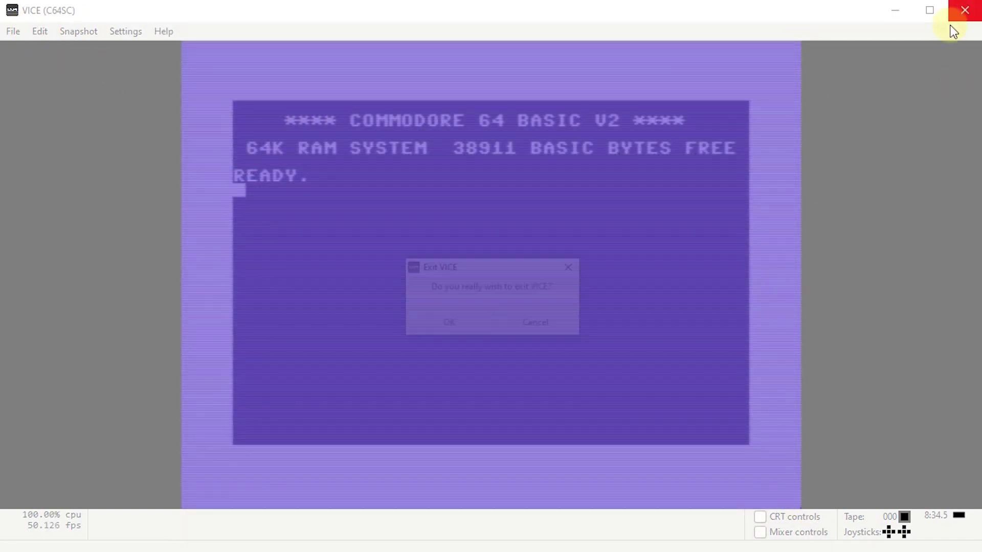
pyautogui.click(442, 323)
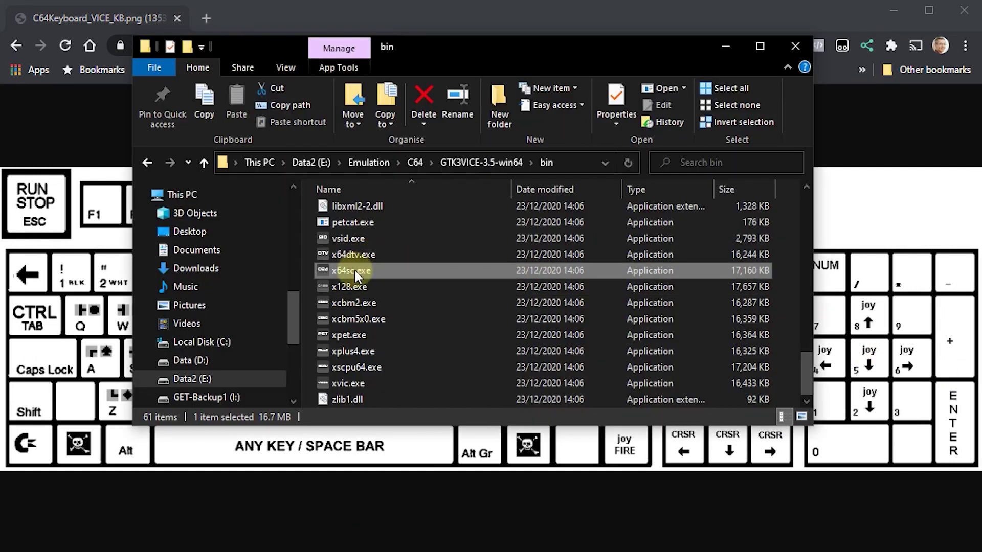
pyautogui.doubleClick(354, 270)
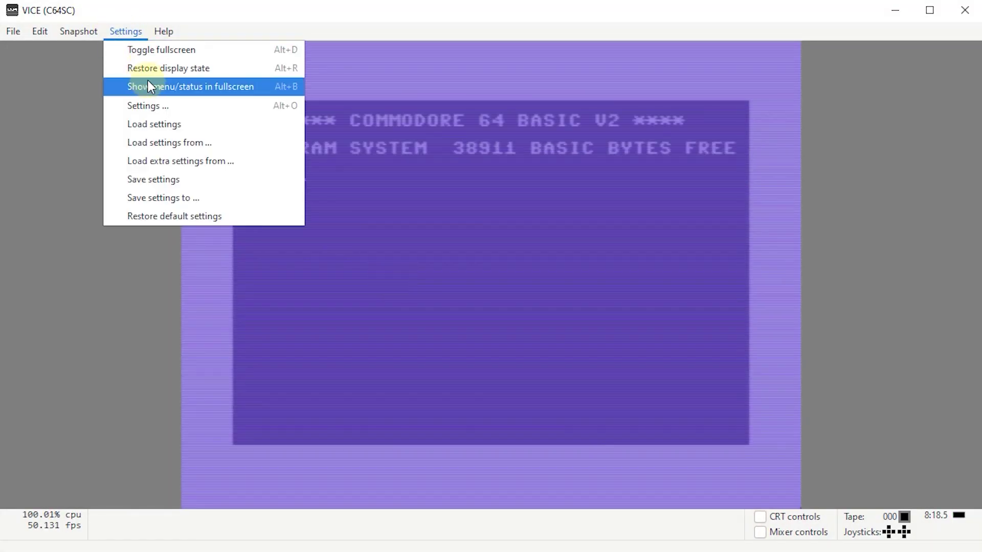
# Set Joystick #2 to USB Gamepad in the Input devices settings and close the settings
pyautogui.click(148, 105)
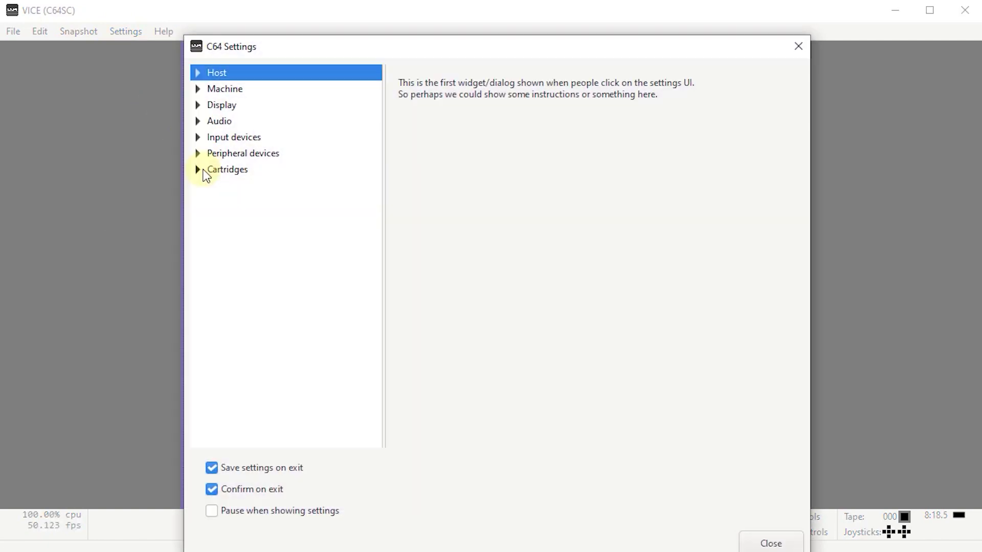
pyautogui.click(198, 137)
pyautogui.click(237, 170)
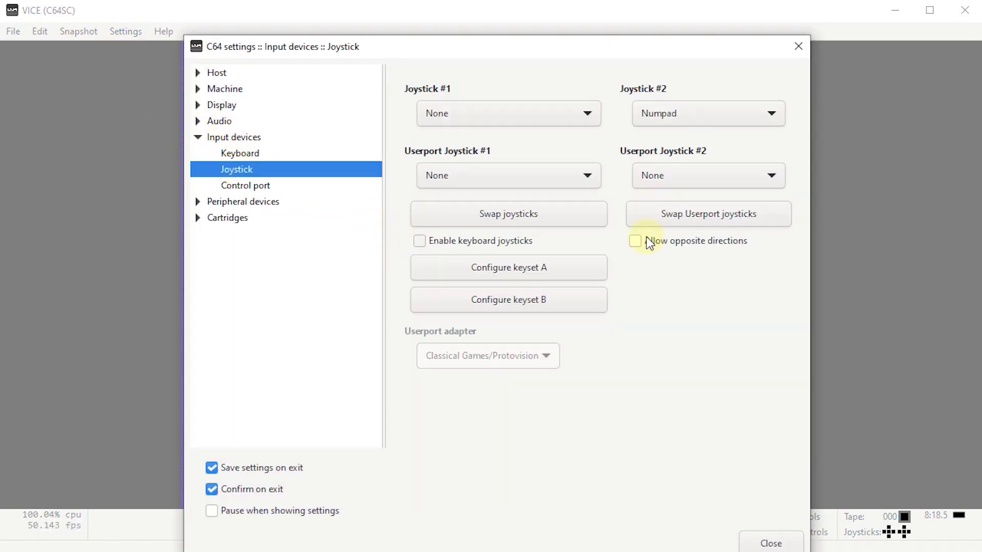
pyautogui.click(754, 128)
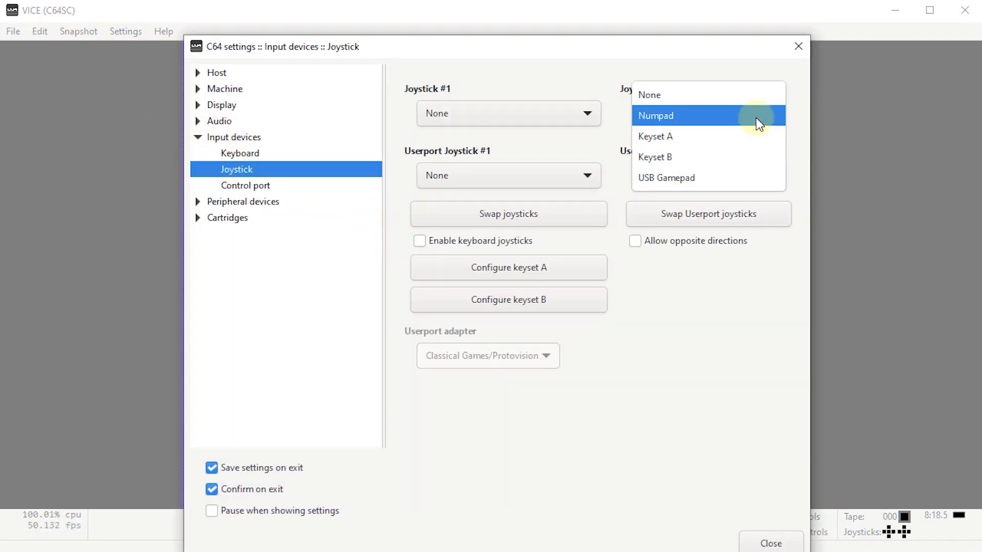
pyautogui.click(718, 179)
pyautogui.click(768, 541)
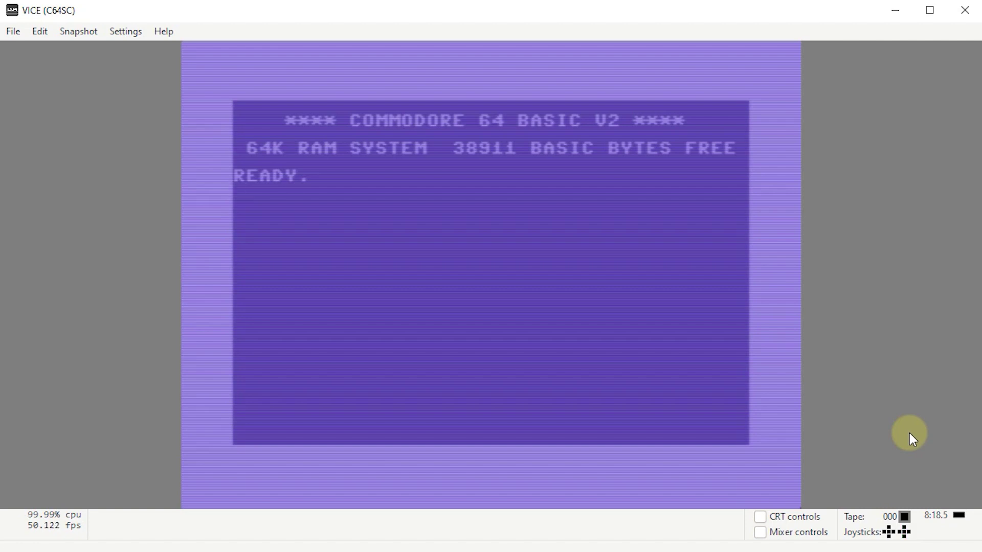
pyautogui.press('KP_0')
pyautogui.press('KP_0')
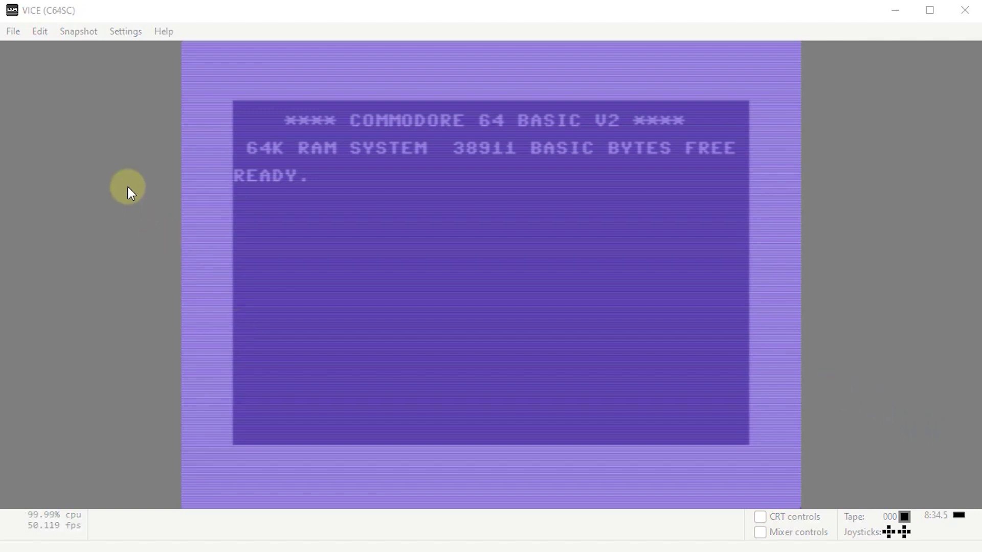
# Reload Uridium by smart-attaching Uridium.d64 from the Games folder with Autostart
pyautogui.click(14, 32)
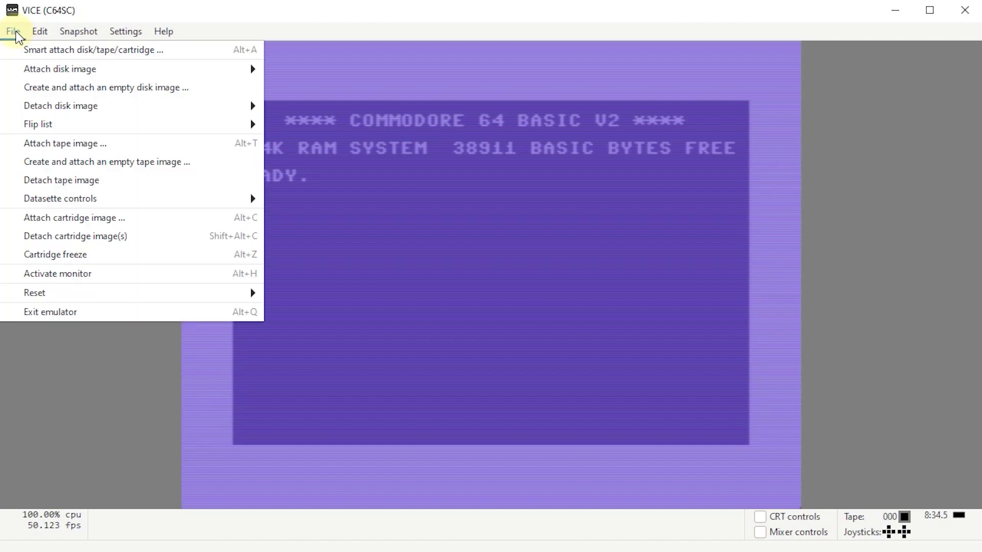
pyautogui.click(102, 49)
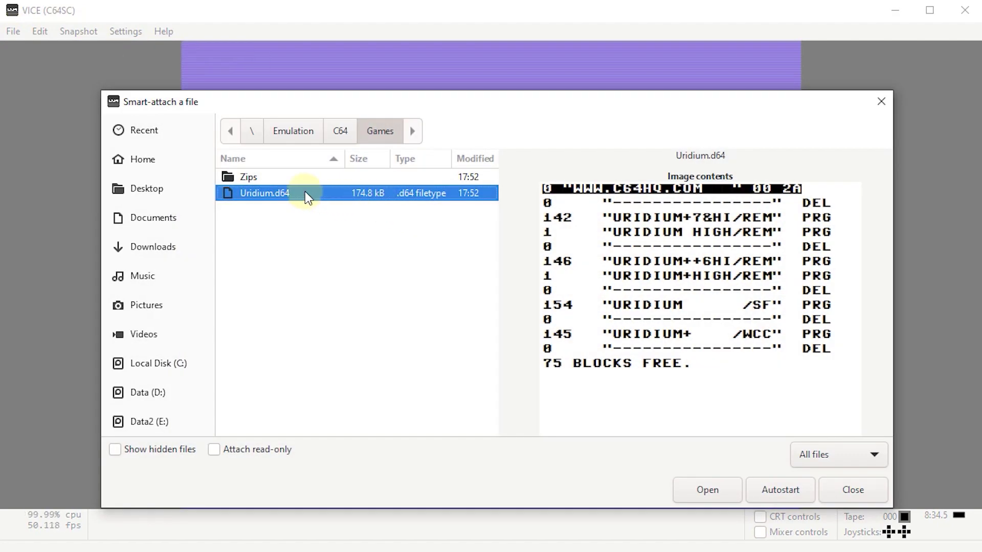
pyautogui.click(780, 489)
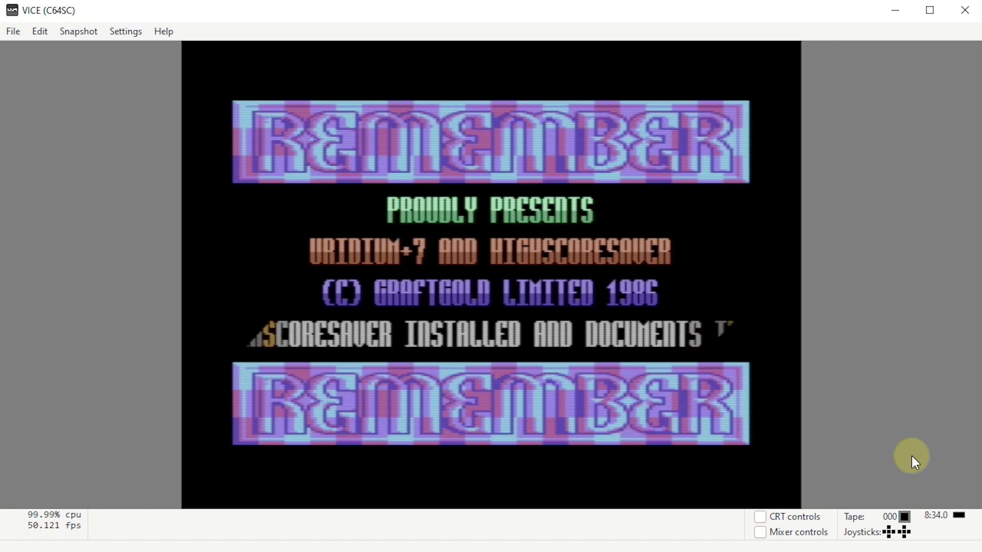
# Page through the Uridium intro and instructions, continue past the title screen, and start the game with the Highscoresaver option
pyautogui.press('space')
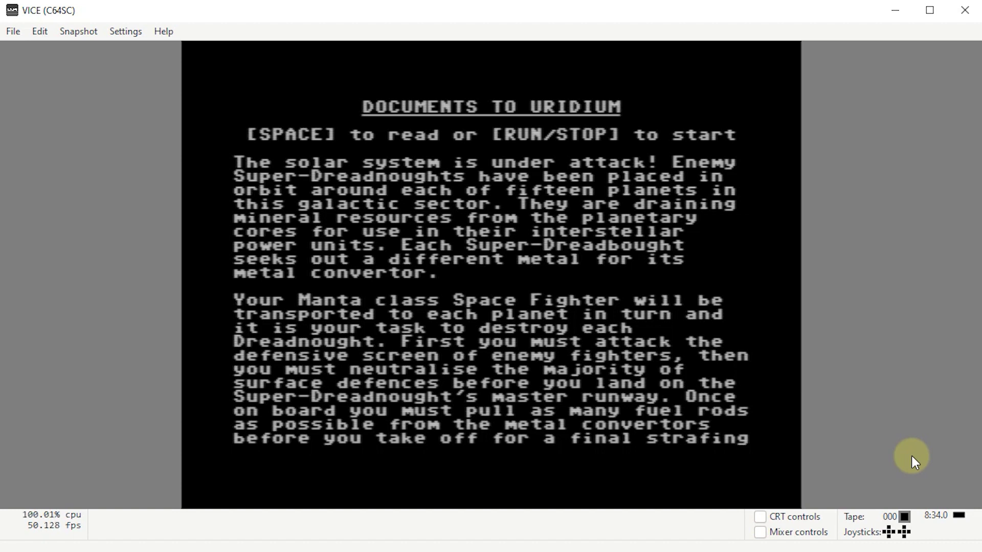
pyautogui.press('space')
pyautogui.press('space')
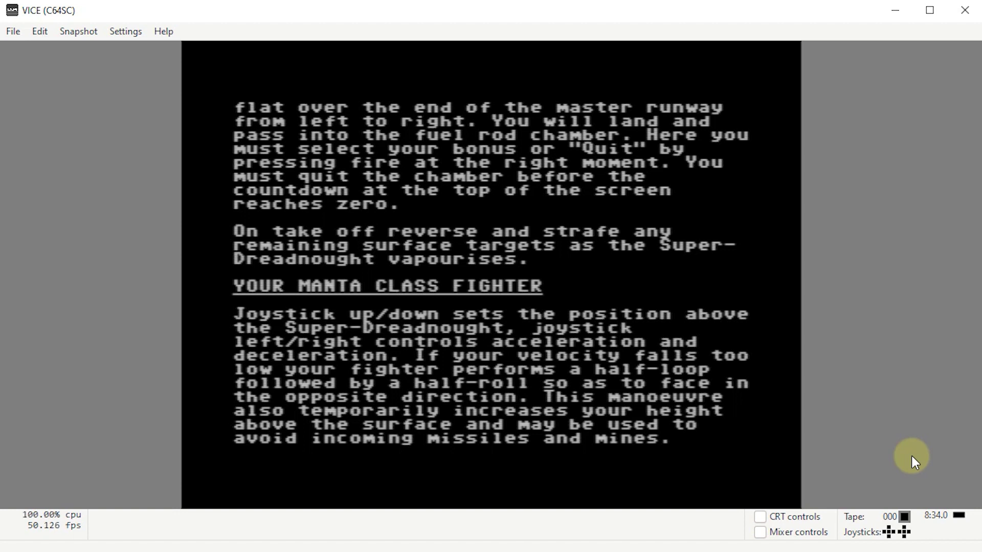
pyautogui.press('space')
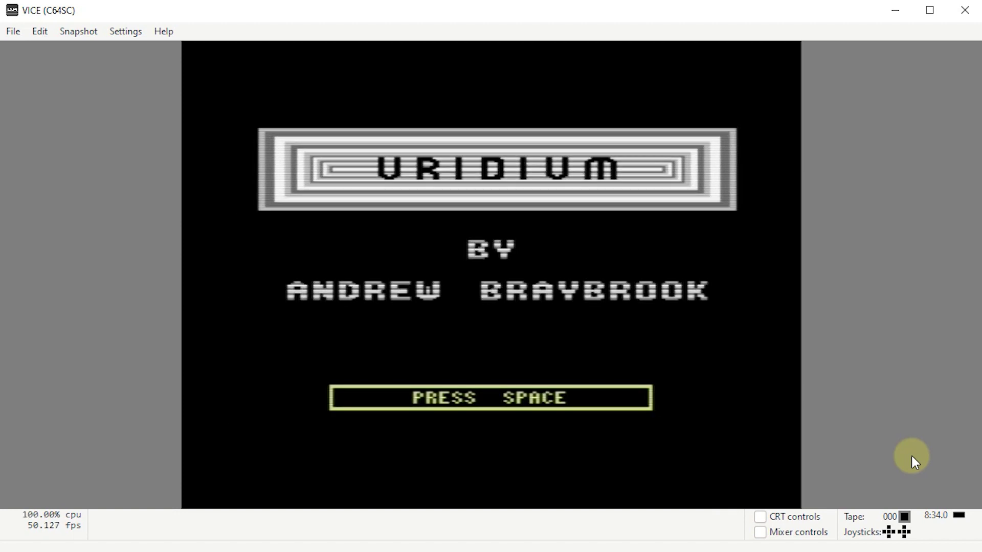
pyautogui.press('space')
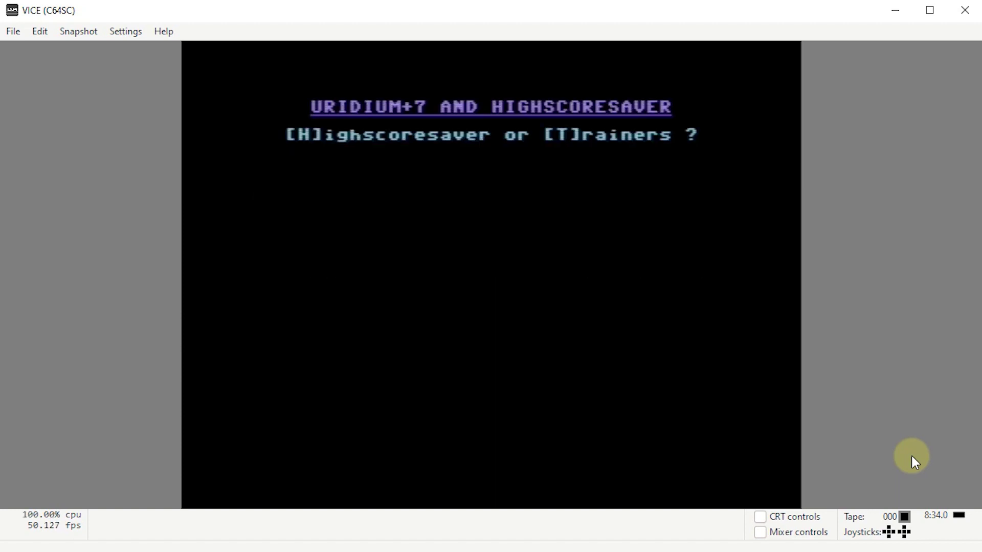
pyautogui.press('h')
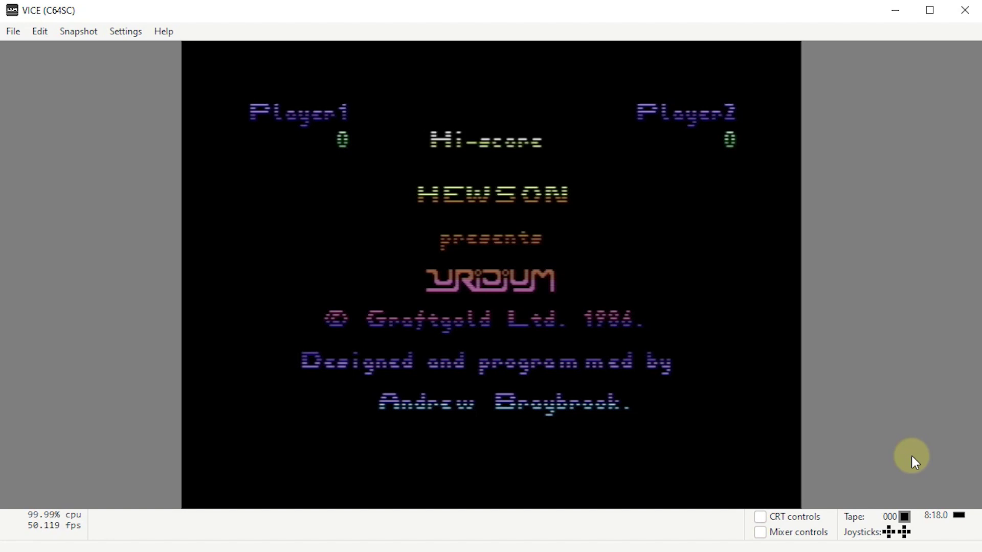
# Start a one-player Uridium game and fly the first ship over the enemy dreadnought, firing at surface targets and enemies
pyautogui.press('F1')
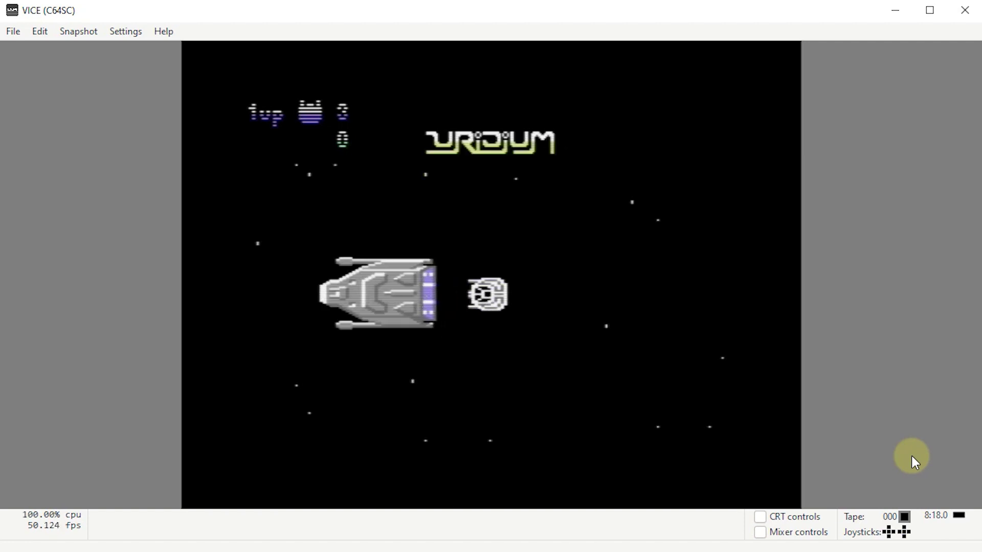
pyautogui.press('Left')
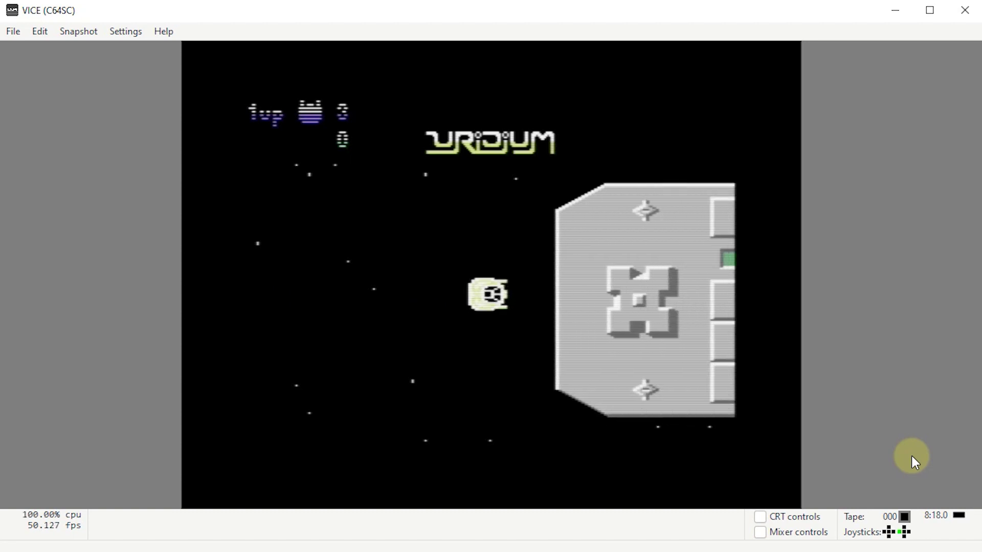
pyautogui.press('Down')
pyautogui.press('ctrl')
pyautogui.press('Down')
pyautogui.press('ctrl')
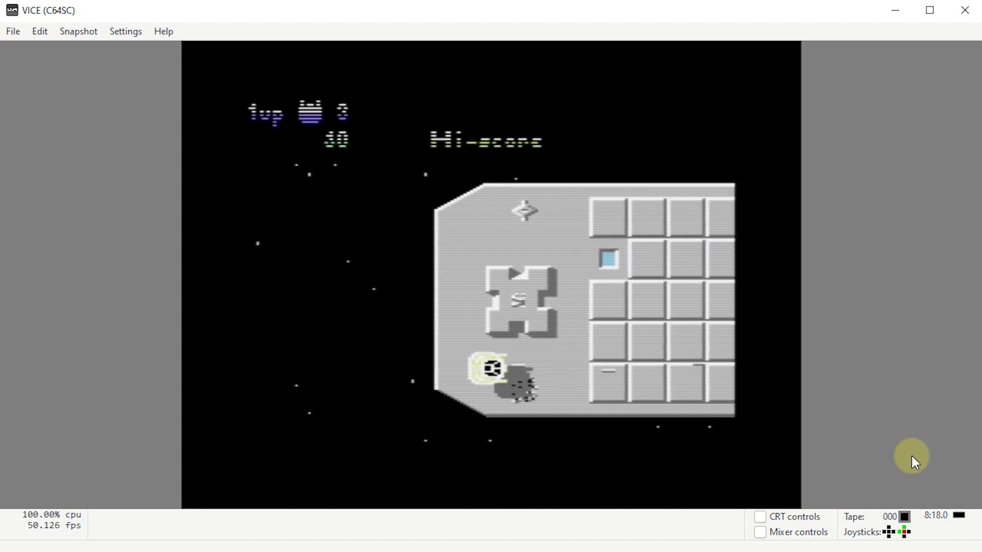
pyautogui.press('Up')
pyautogui.press('Down')
pyautogui.press('ctrl')
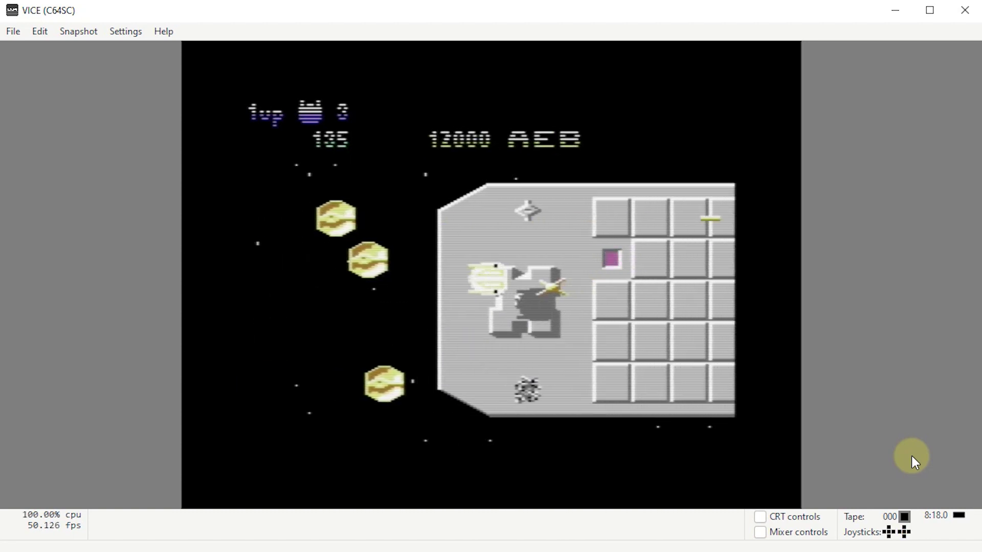
pyautogui.press('ctrl')
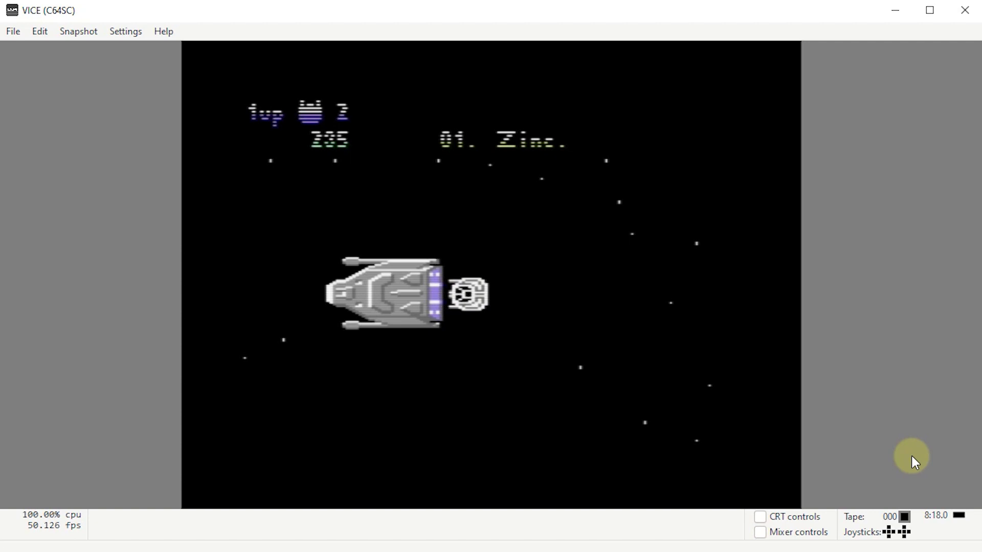
# Continue Uridium with the second ship, steering up and down across the dreadnought while attacking its targets
pyautogui.press('Down')
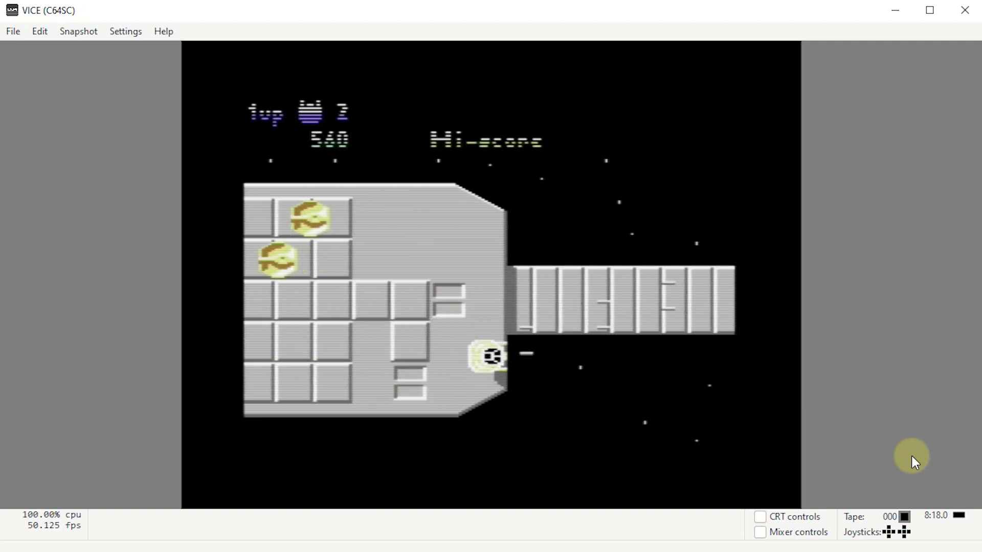
pyautogui.press('Up')
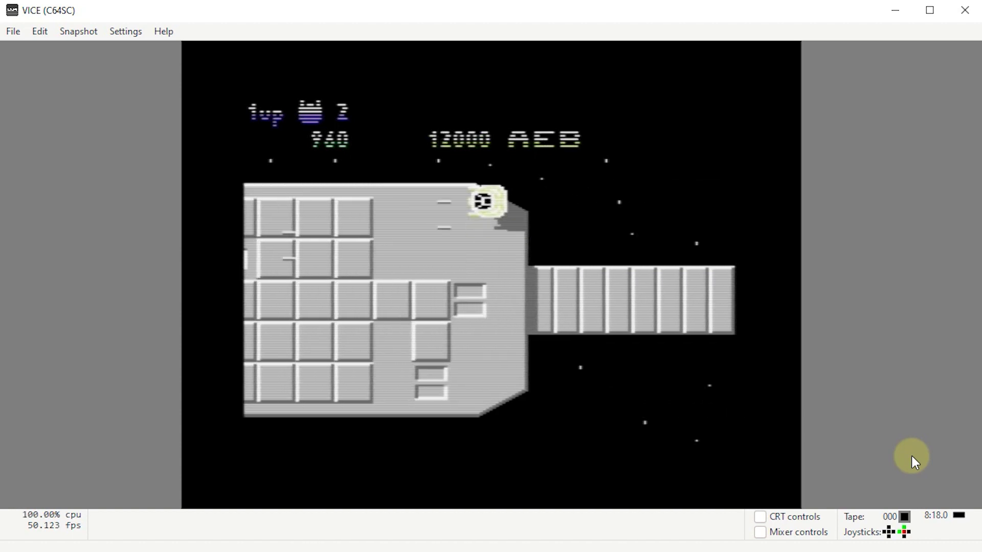
pyautogui.press('Down')
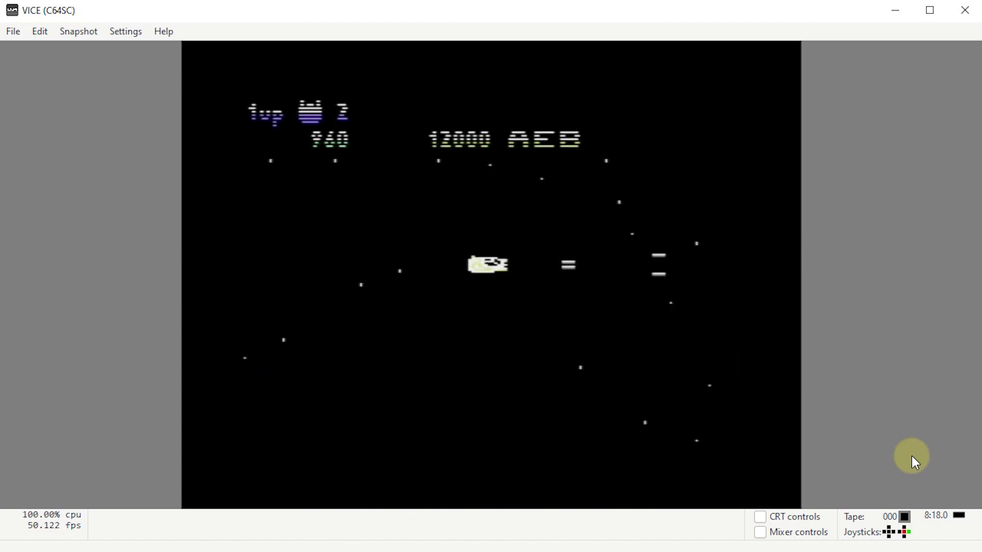
pyautogui.press('Up')
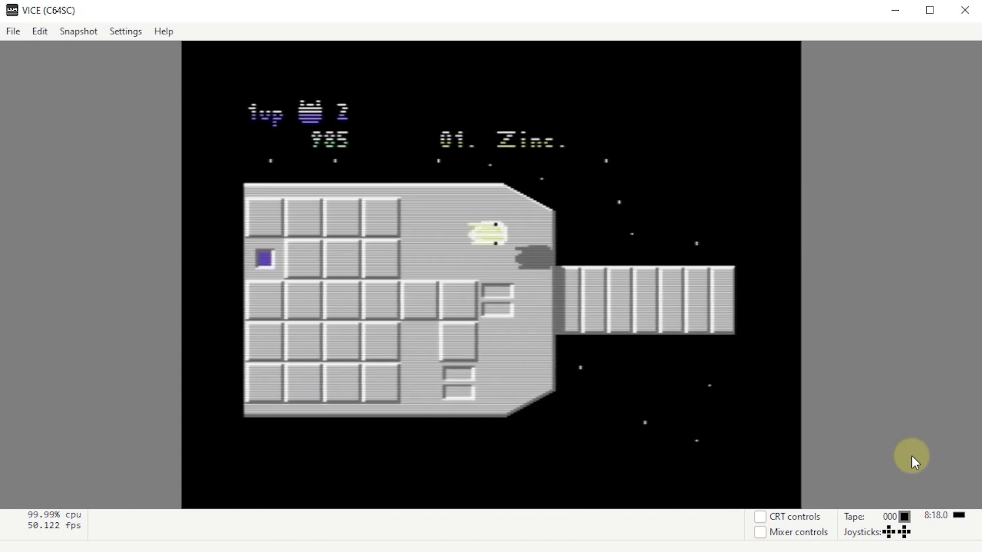
pyautogui.press('Down')
pyautogui.press('Up')
pyautogui.press('Up')
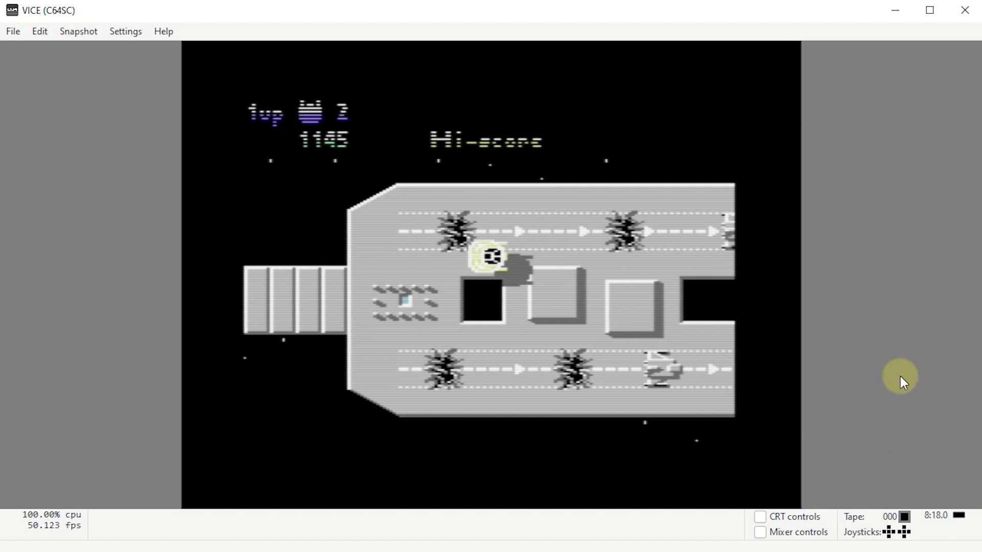
# Reset the emulated Commodore 64 to its BASIC start screen and toggle the display to fullscreen and back
pyautogui.click(9, 32)
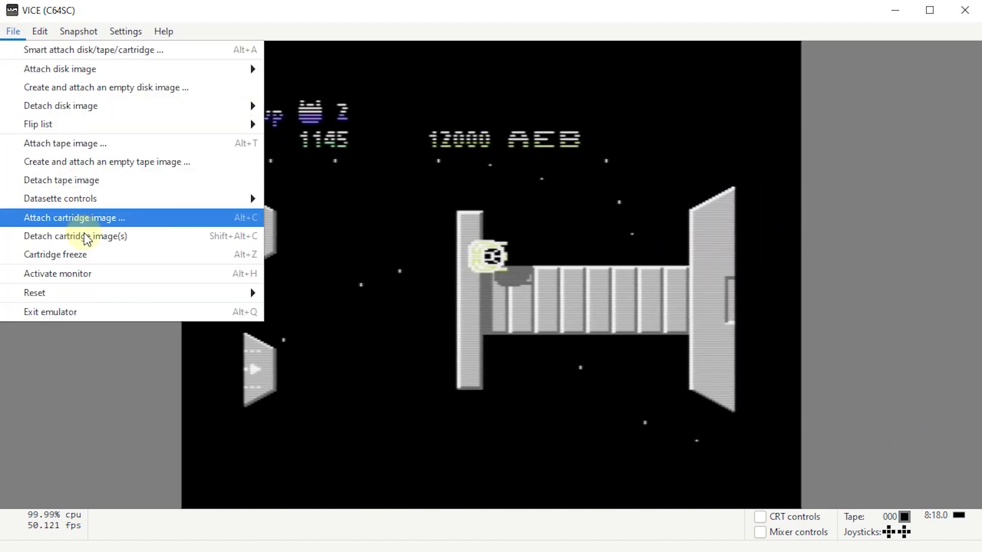
pyautogui.moveTo(186, 293)
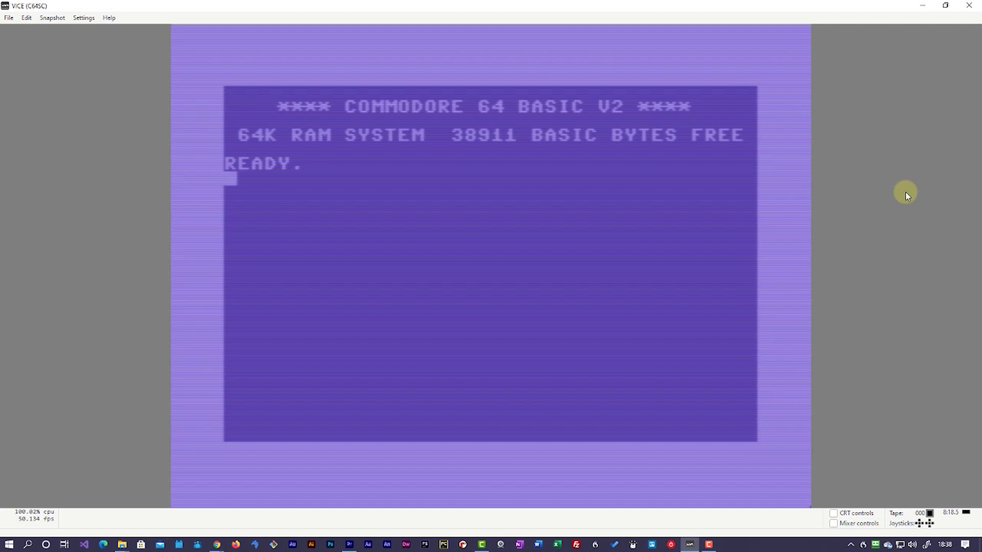
pyautogui.hotkey('alt', 'd')
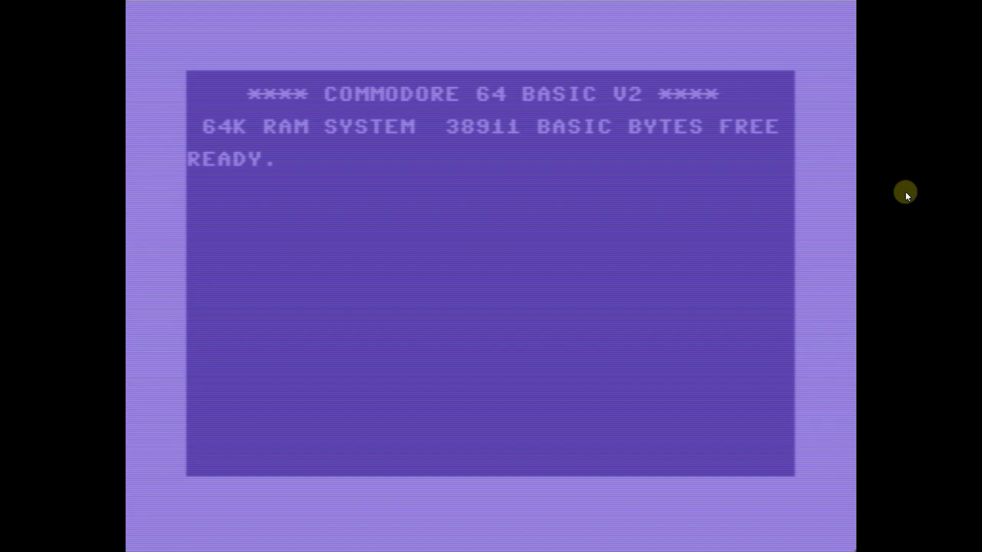
pyautogui.hotkey('alt', 'd')
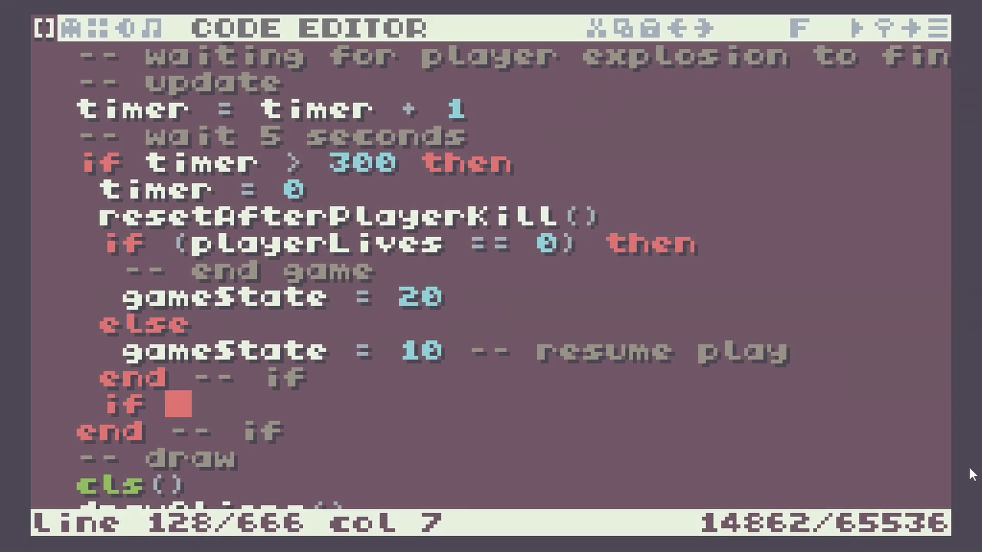
pyautogui.write('(ga')
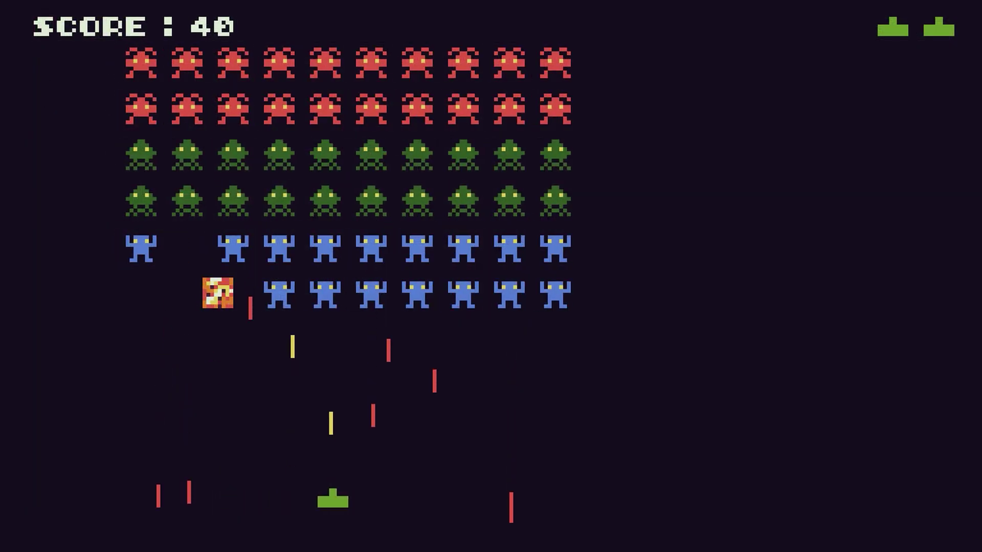